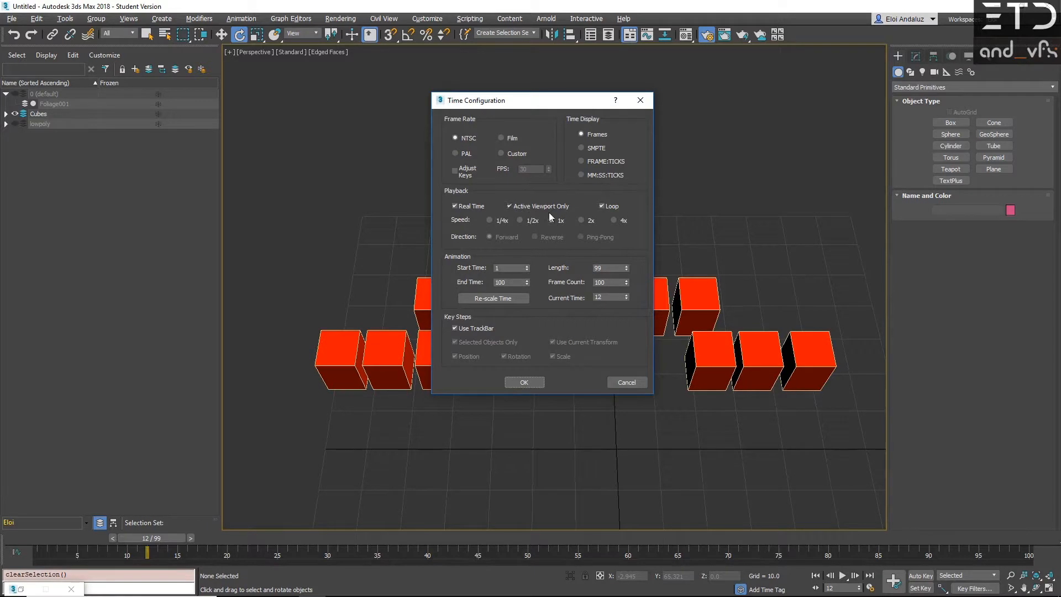
Close the time configuration unchanged and adjust the active time range's start, end and overall position directly on the timeline
key("Escape")
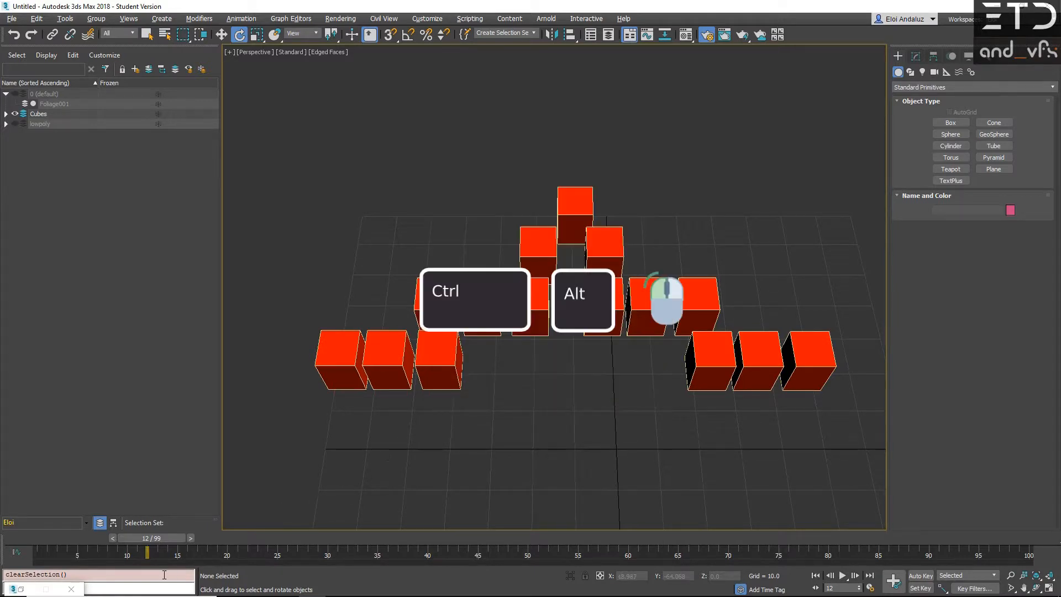
left_click_drag(115, 552, 74, 551, "ctrl+alt")
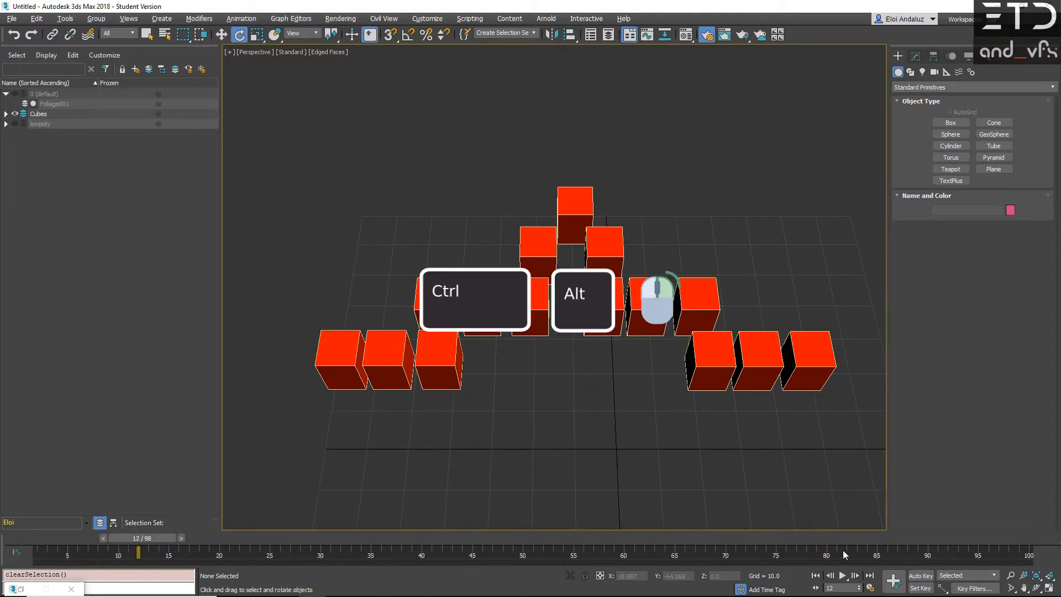
right_click_drag(1022, 555, 937, 556, "ctrl+alt")
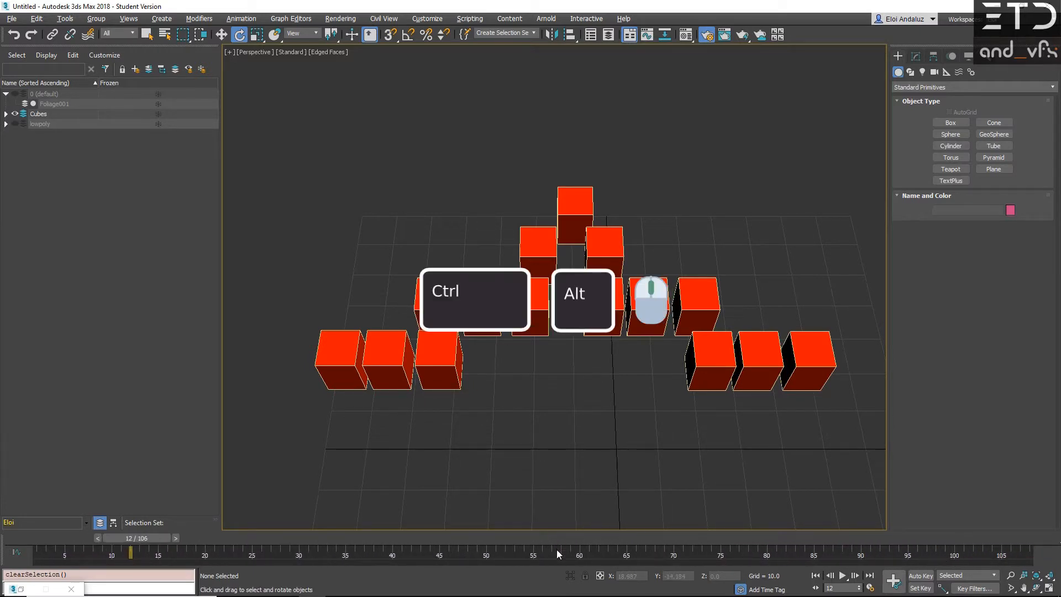
middle_click_drag(555, 552, 312, 537, "ctrl+alt")
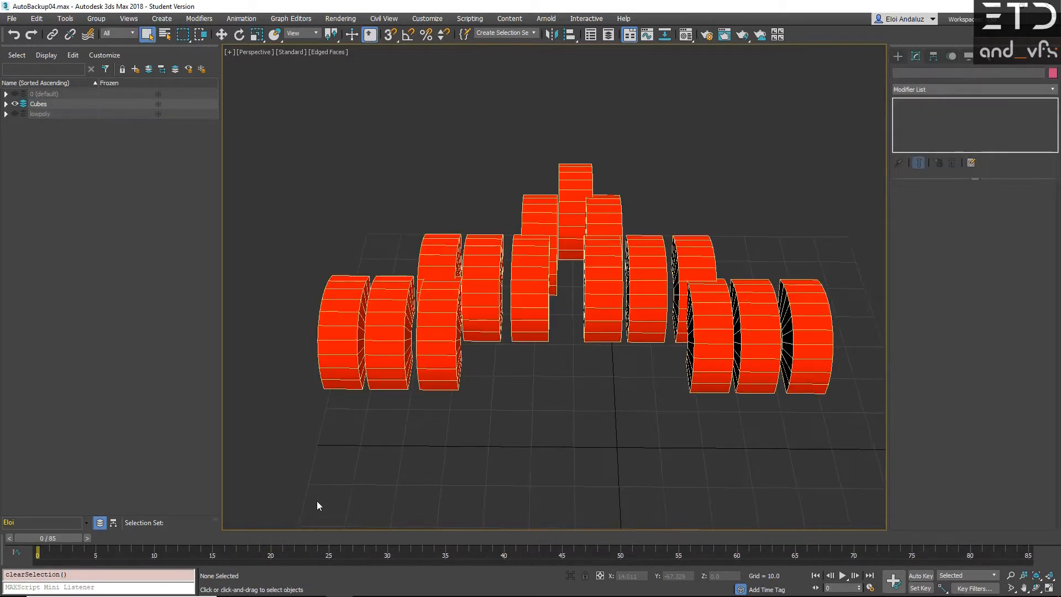
Step forward through the cubes' bend animation one frame at a time, up to frame 20
key("period")
key("period")
key("period")
key("period")
key("period")
key("period")
key("period")
key("period")
key("period")
key("period")
key("period")
key("period")
key("period")
key("period")
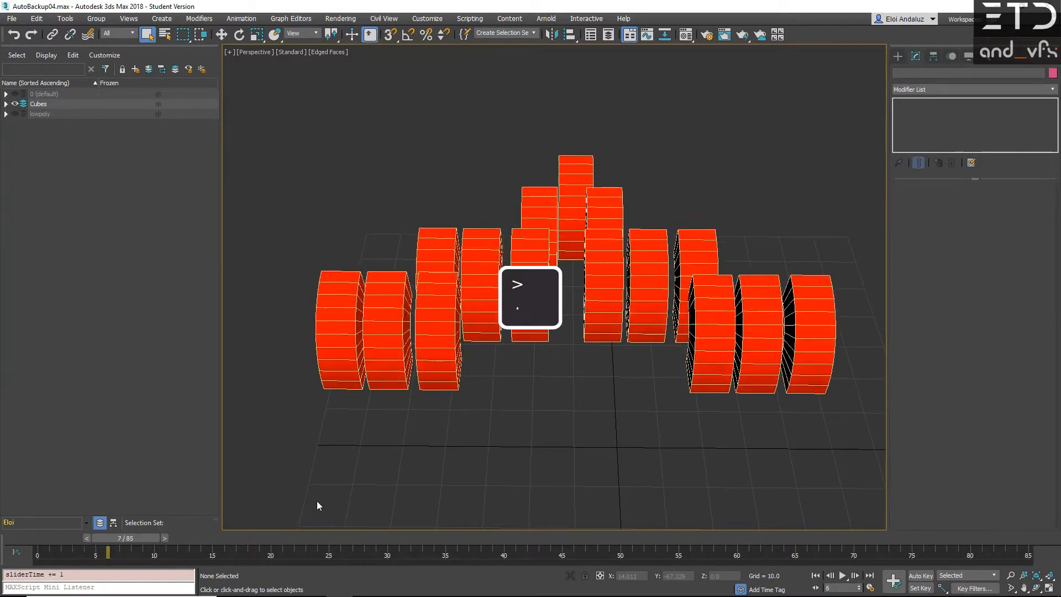
key("period")
key("period")
key("period")
key("period")
key("period")
key("period")
key("period")
key("period")
key("period")
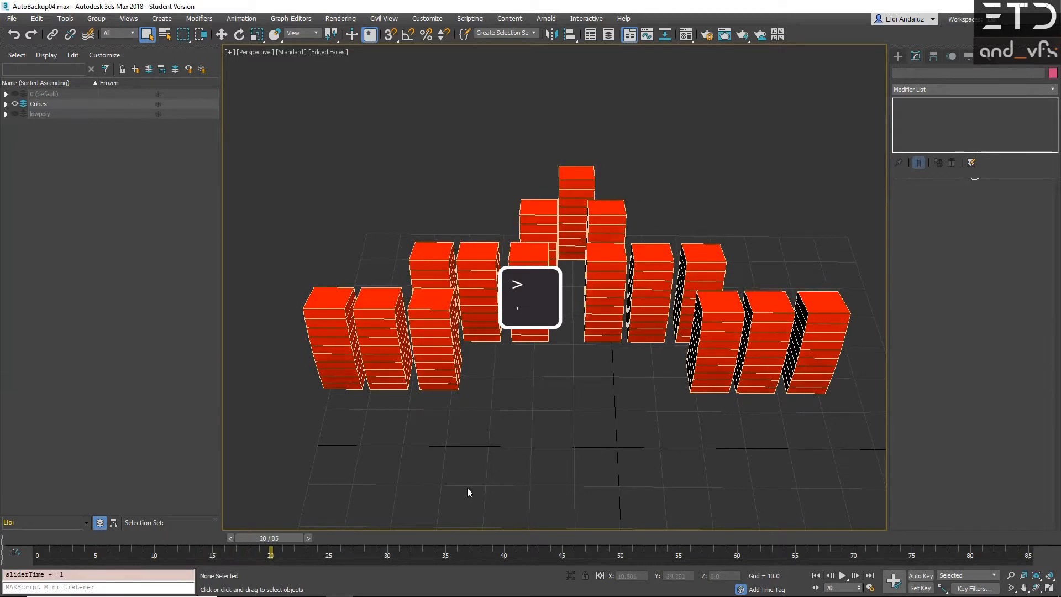
Step the cubes' animation backward frame by frame to frame 10, and play it briefly before stopping
key("comma")
key("comma")
key("comma")
key("comma")
key("comma")
key("comma")
key("comma")
key("comma")
key("comma")
key("comma")
key("comma")
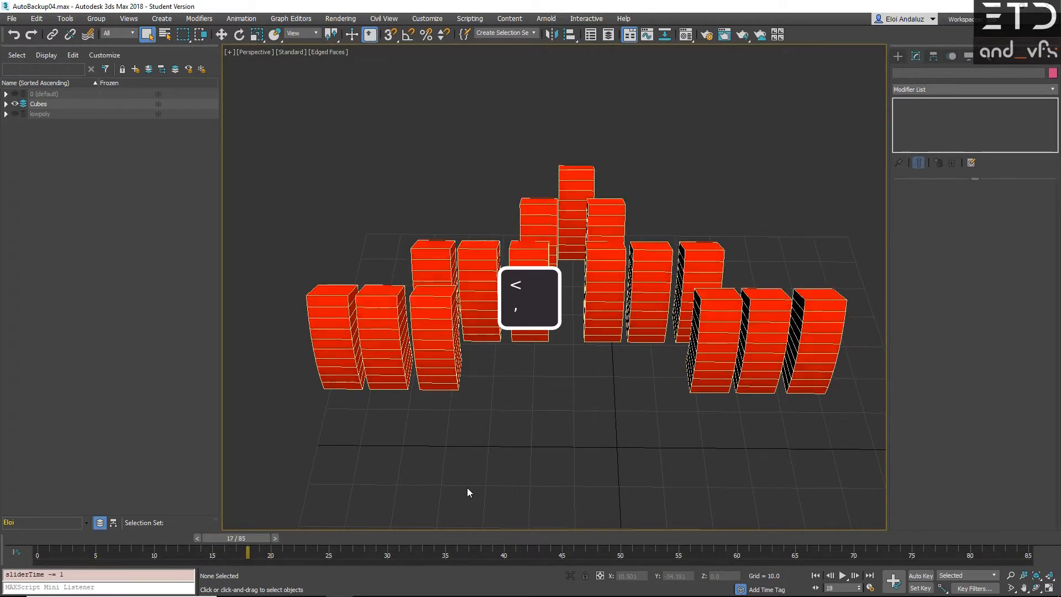
key("comma")
key("comma")
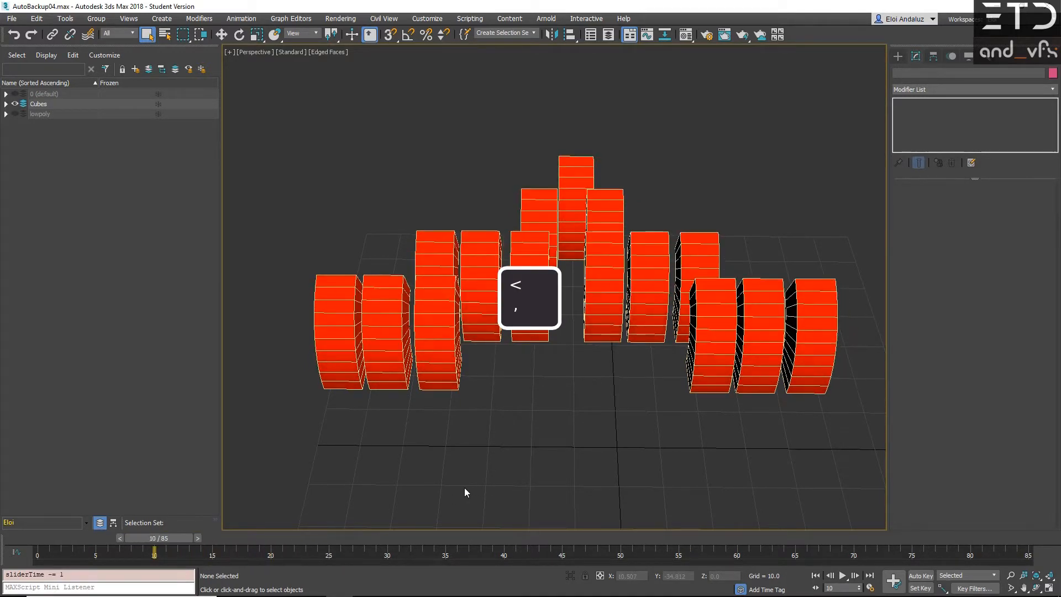
key("slash")
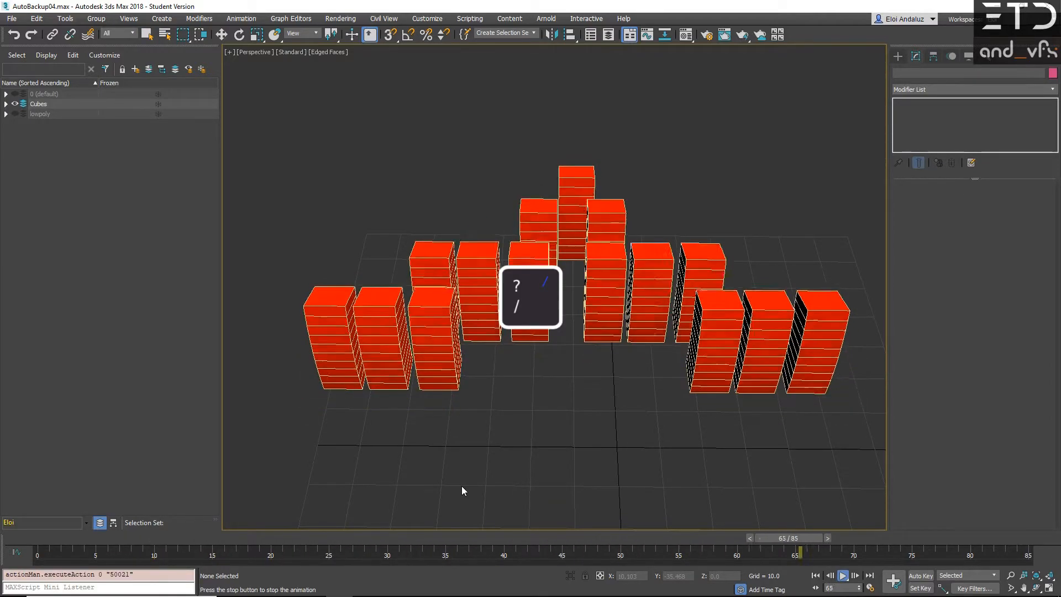
key("slash")
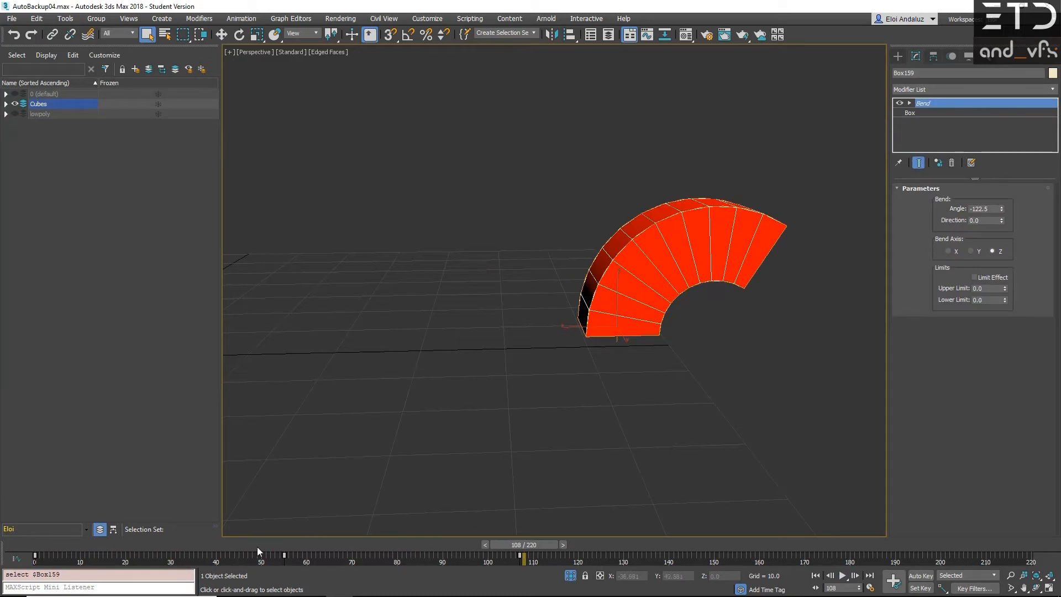
Show the selection range in the track bar and scale the box's keys down to end at about frame 35
right_click(342, 560)
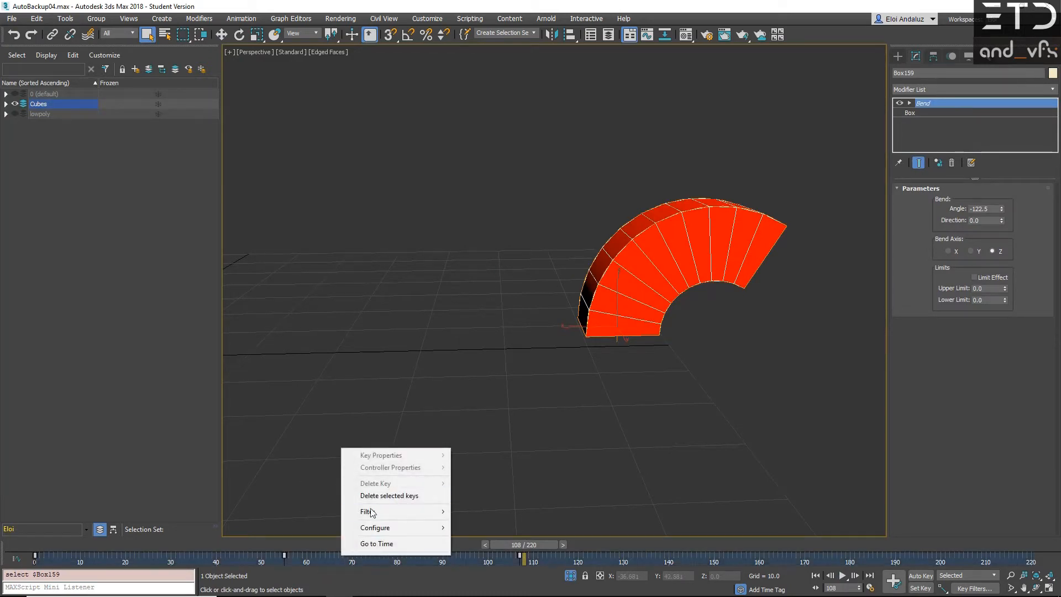
mouse_move(406, 527)
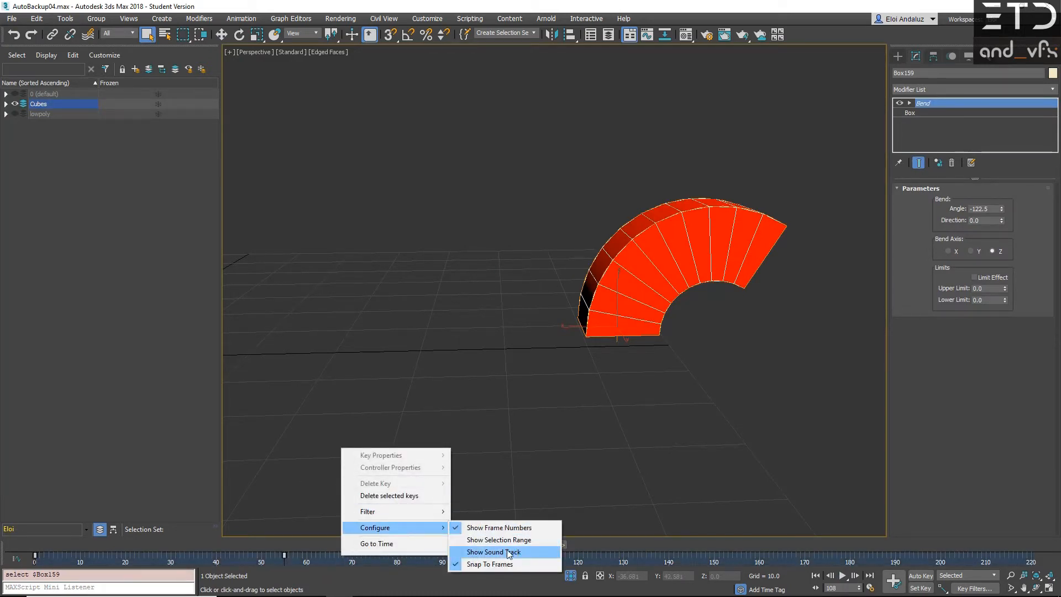
left_click(490, 540)
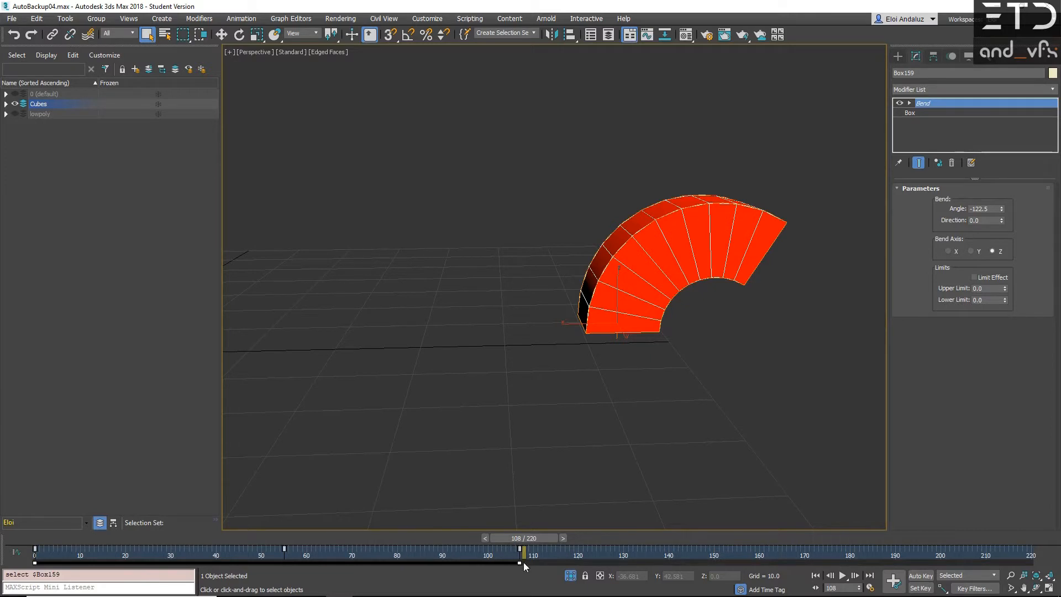
left_click_drag(517, 561, 192, 561)
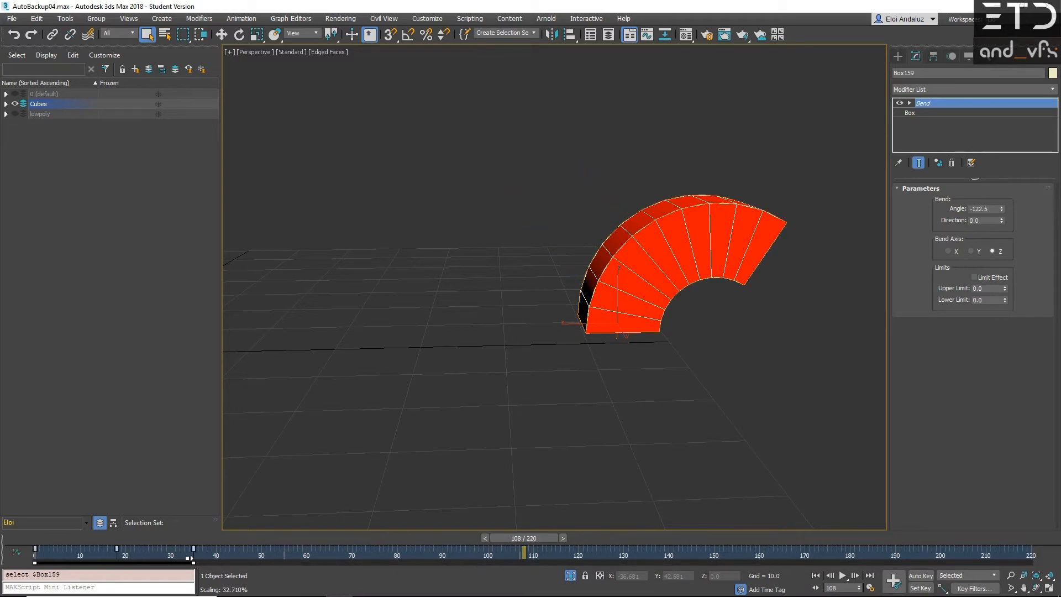
Play the box's shortened bend animation from frame 0 and stop it
left_click(35, 538)
key("slash")
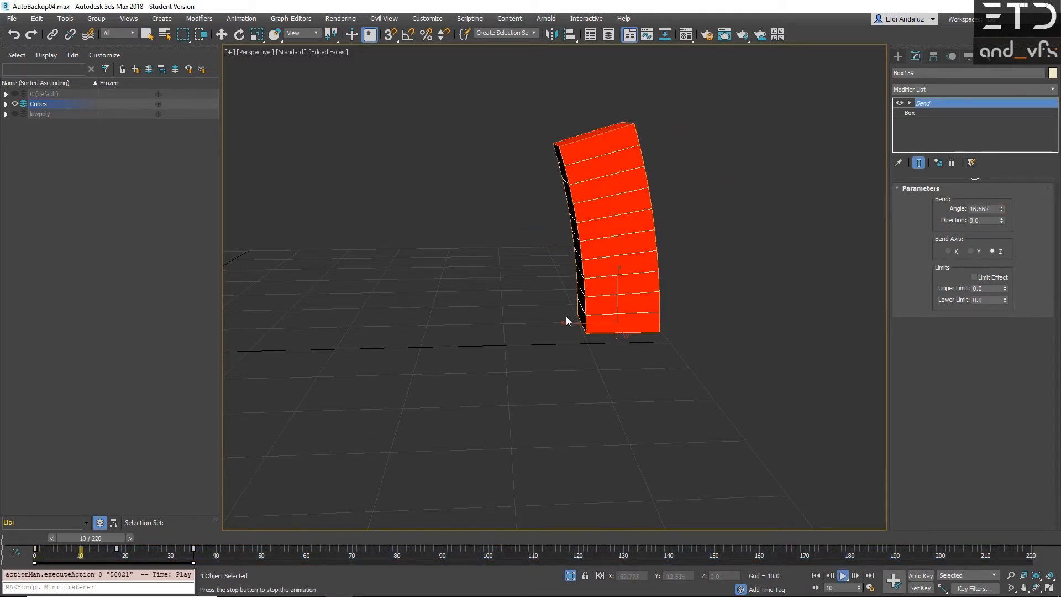
key("slash")
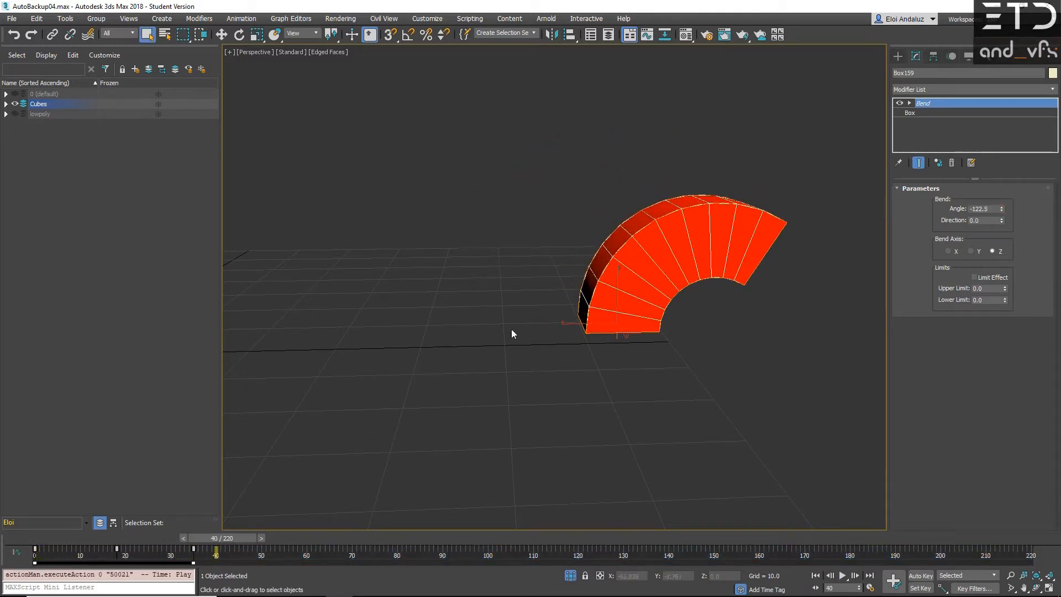
Set the Bend Angle track's out-of-range type to Loop in the track bar's curve editor and preview the repeating motion
left_click(13, 551)
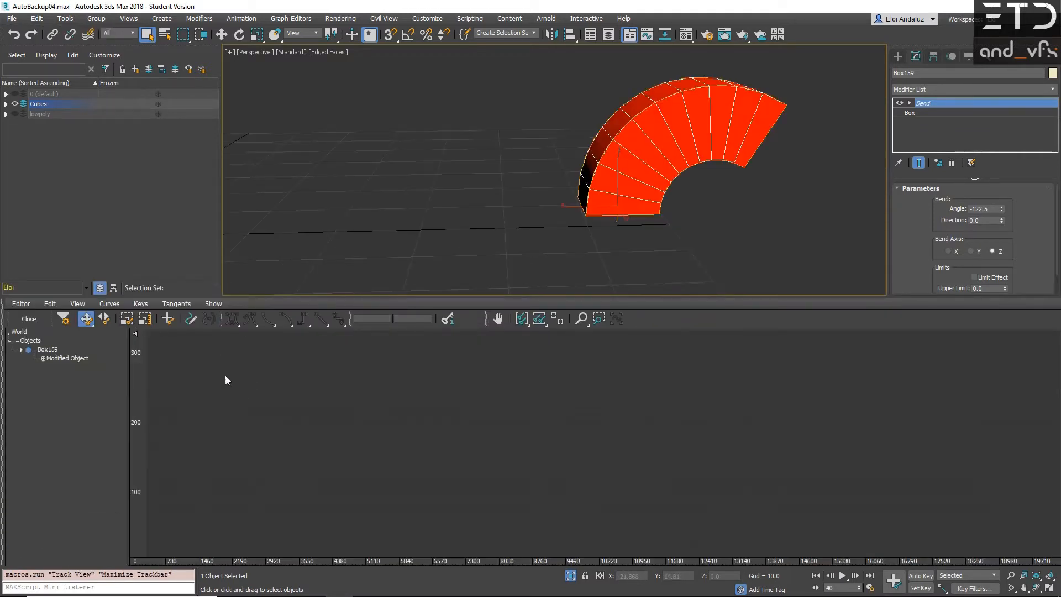
left_click(50, 303)
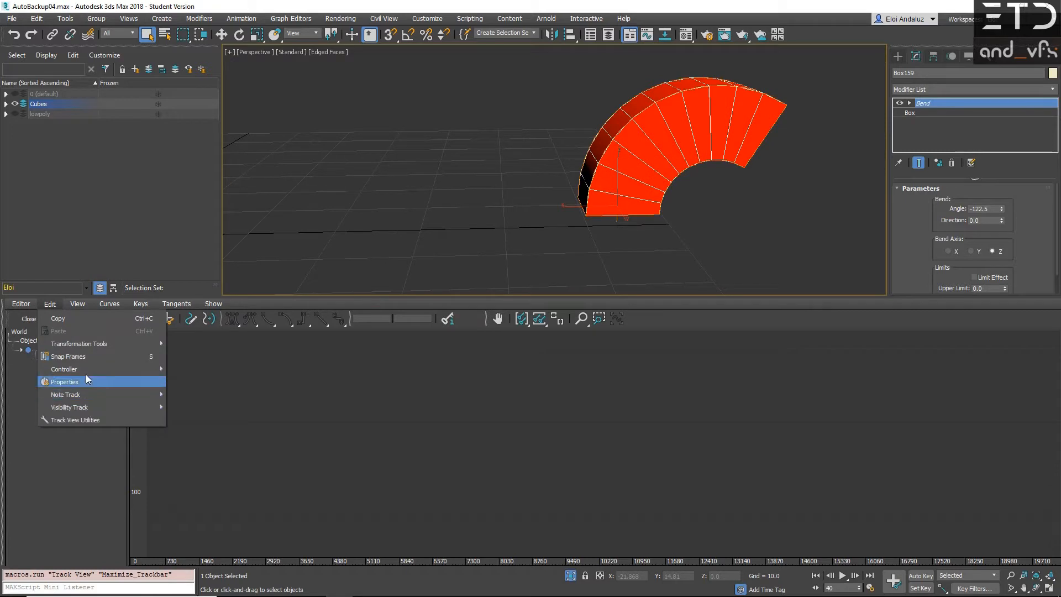
mouse_move(86, 372)
left_click(190, 472)
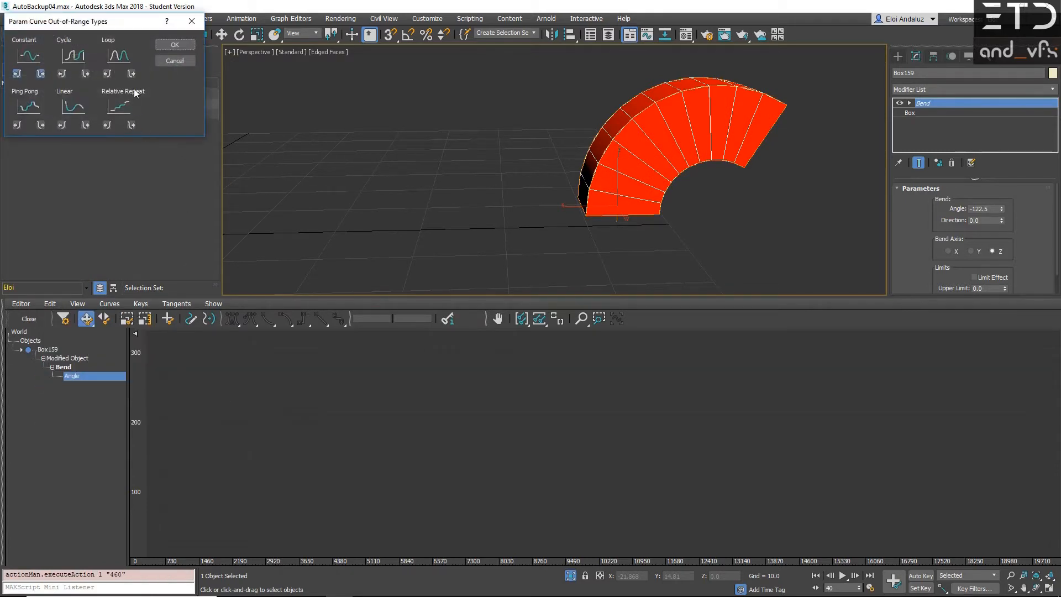
left_click(123, 58)
left_click(176, 46)
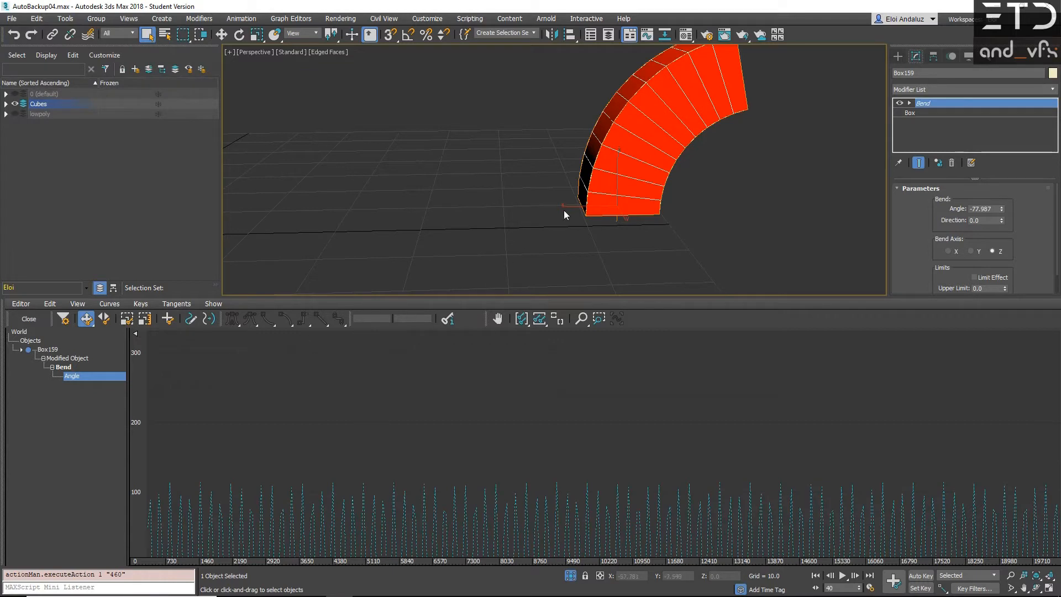
key("slash")
key("slash")
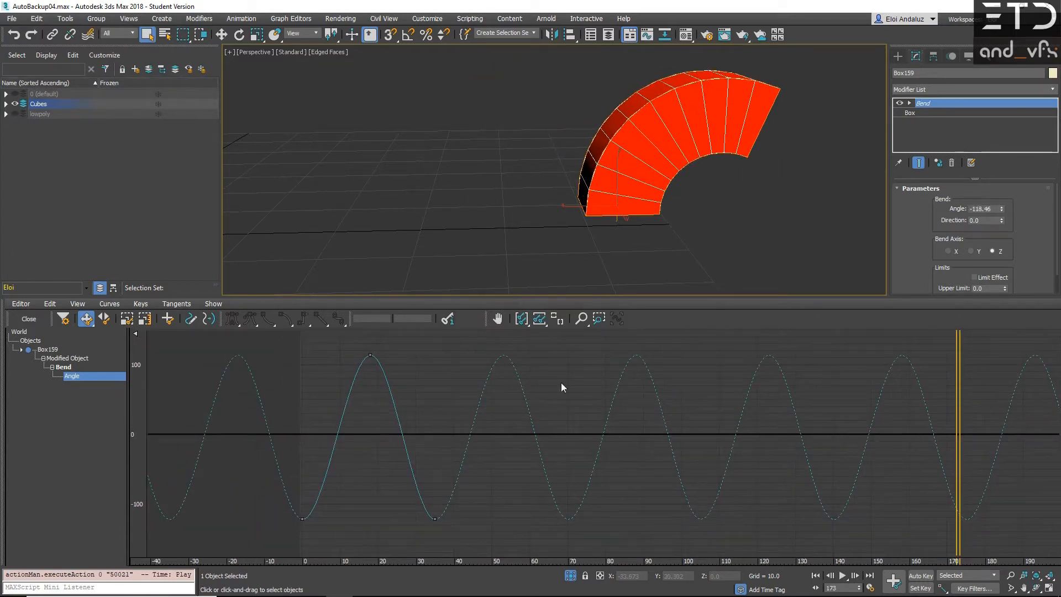
Apply a multiplier curve to the box's Bend Angle track and select that curve for editing
left_click(109, 303)
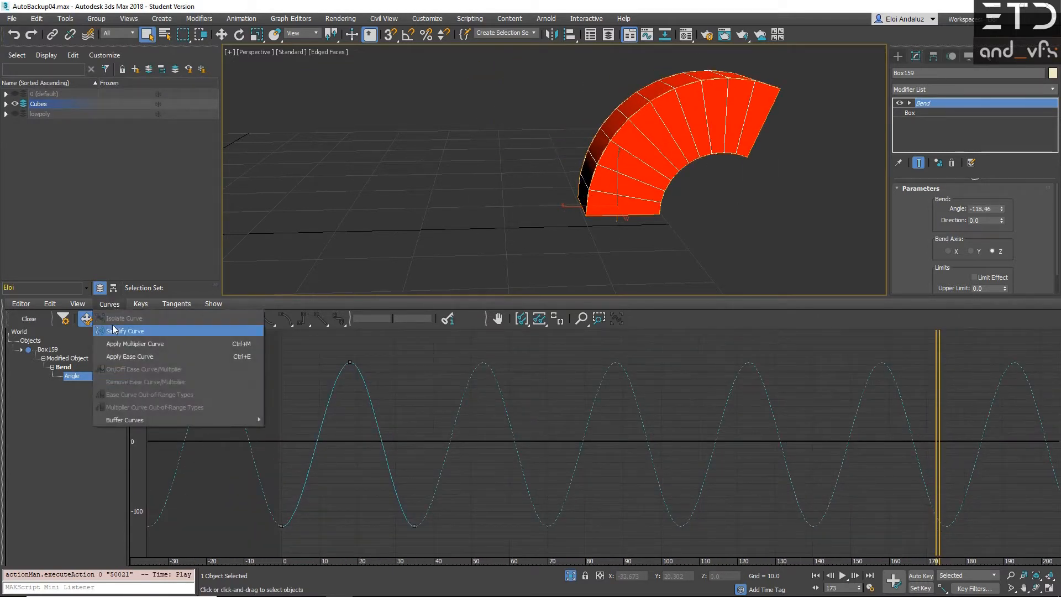
left_click(143, 344)
left_click(62, 377)
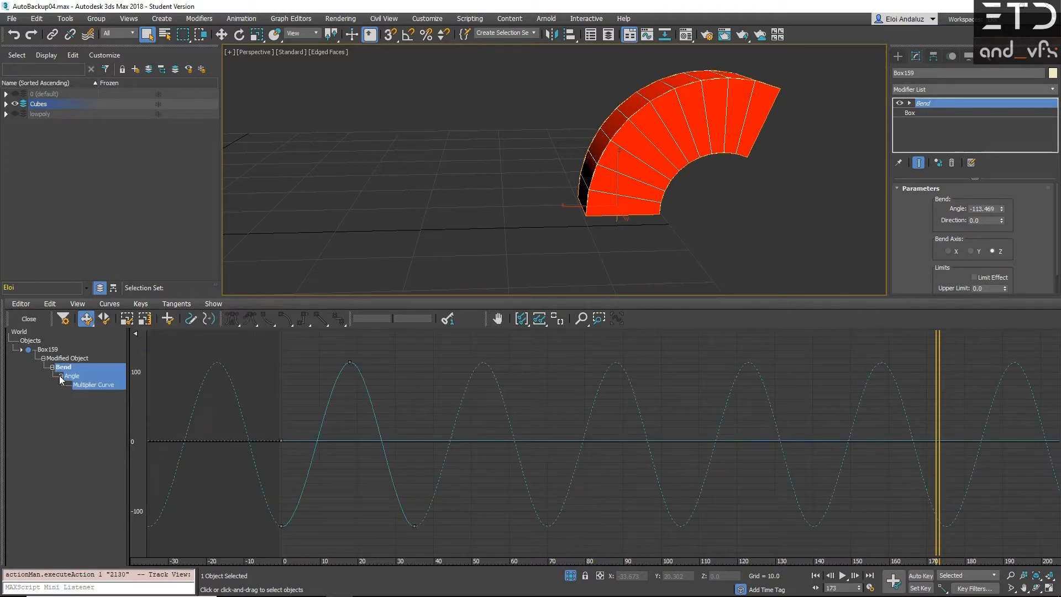
left_click(89, 385)
middle_click_drag(340, 418, 141, 364)
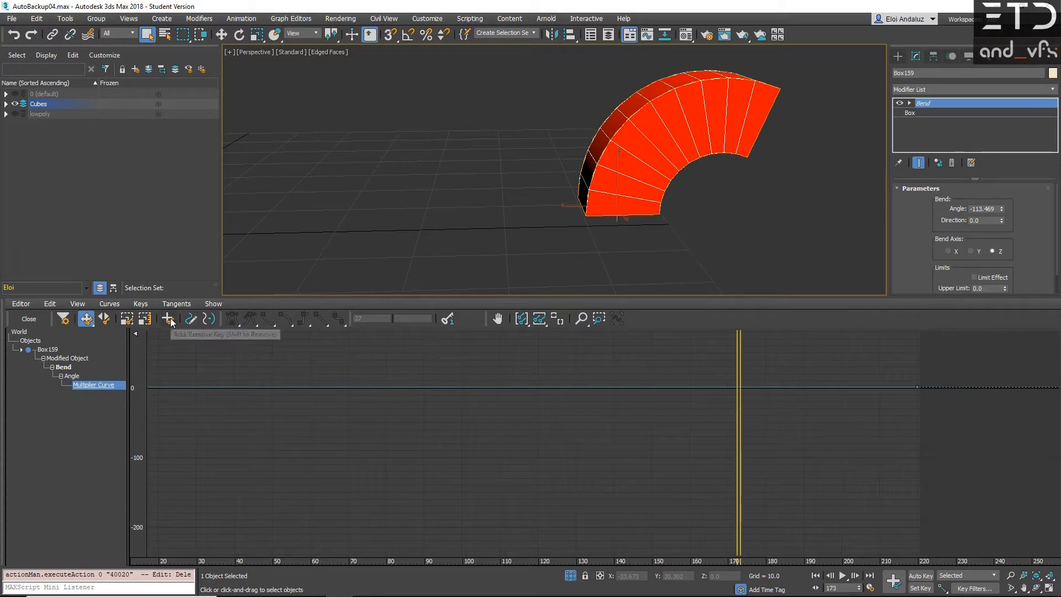
Add multiplier curve keys at frames 120 and 191, set the latter's tangents to Stepped, and play the animation with the curve editor closed
left_click(168, 318)
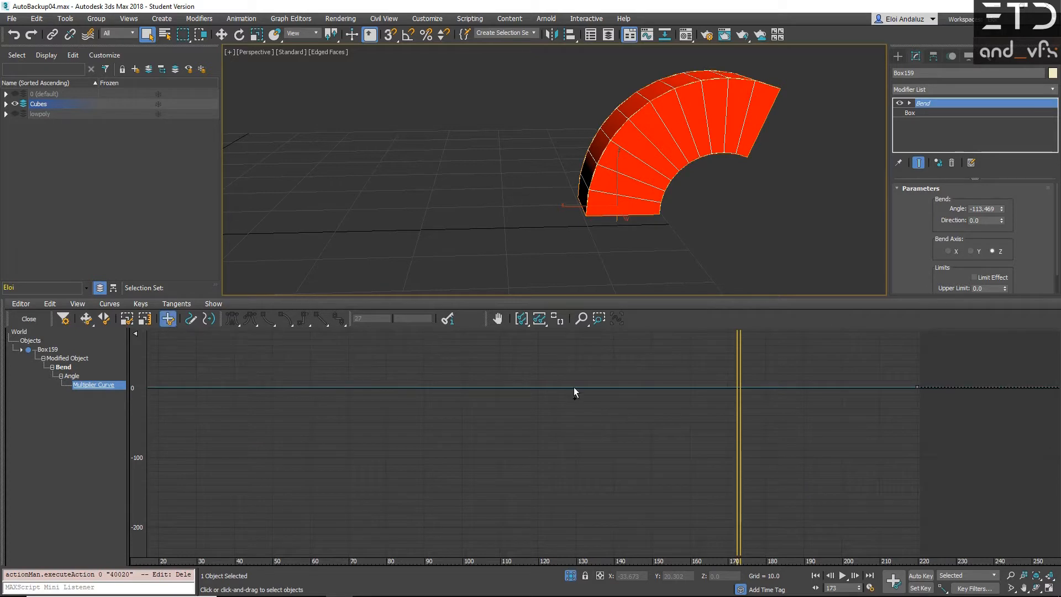
left_click(539, 386)
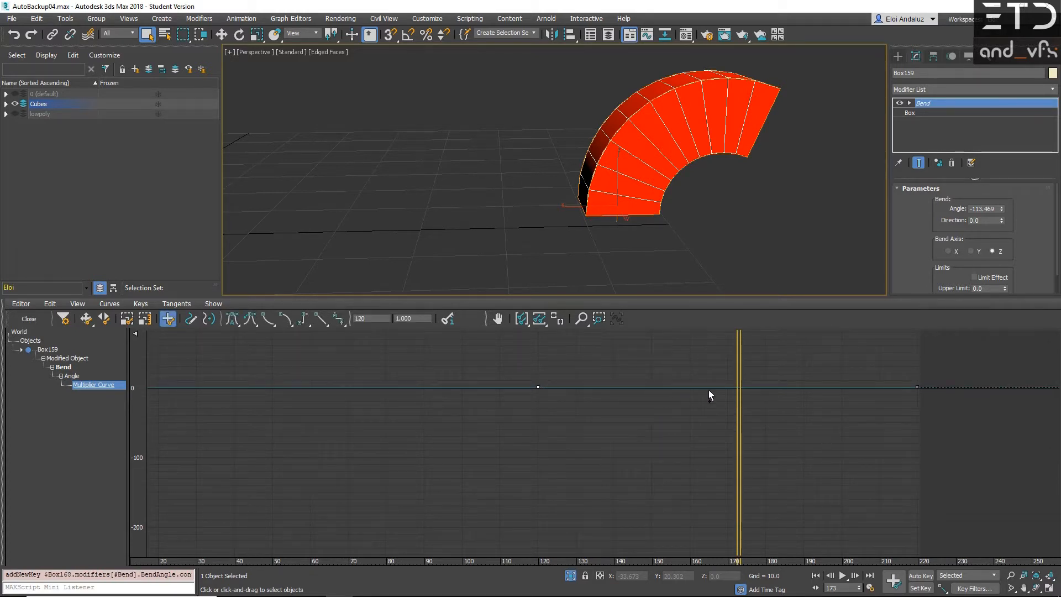
left_click(808, 387)
right_click(846, 394)
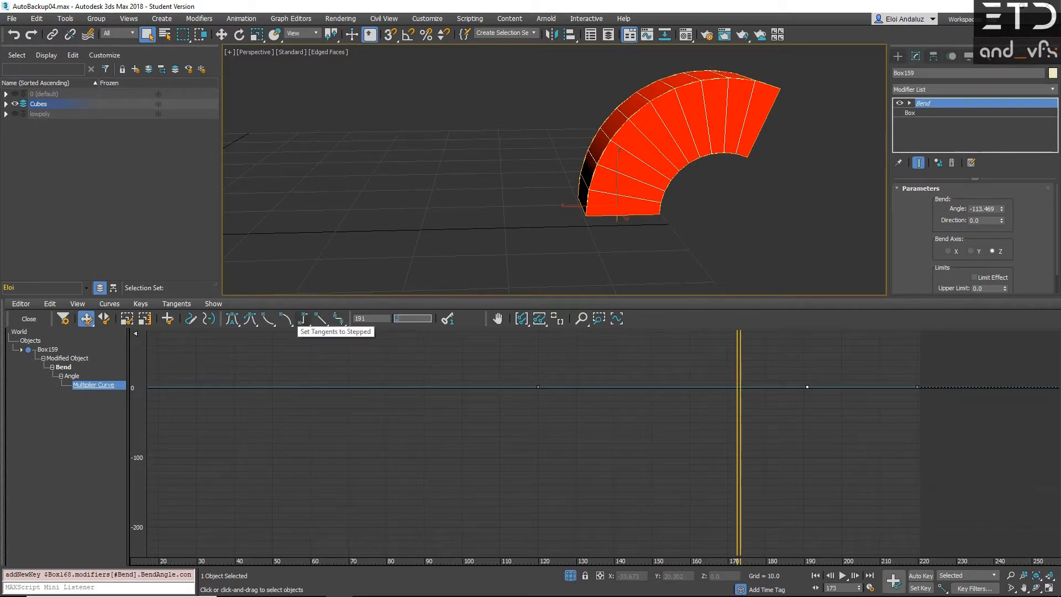
left_click(302, 319)
left_click(28, 319)
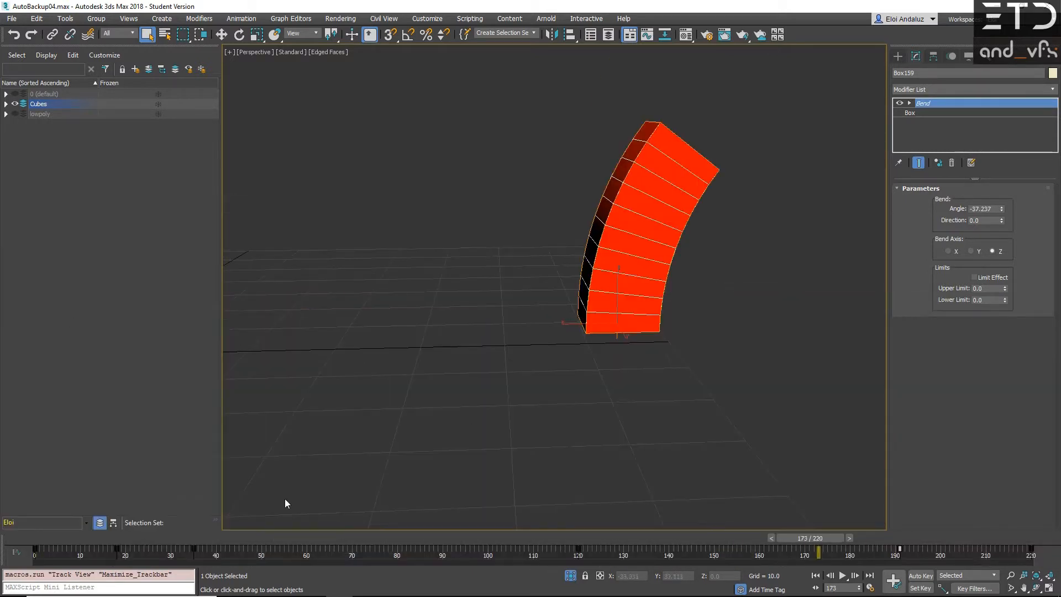
key("/")
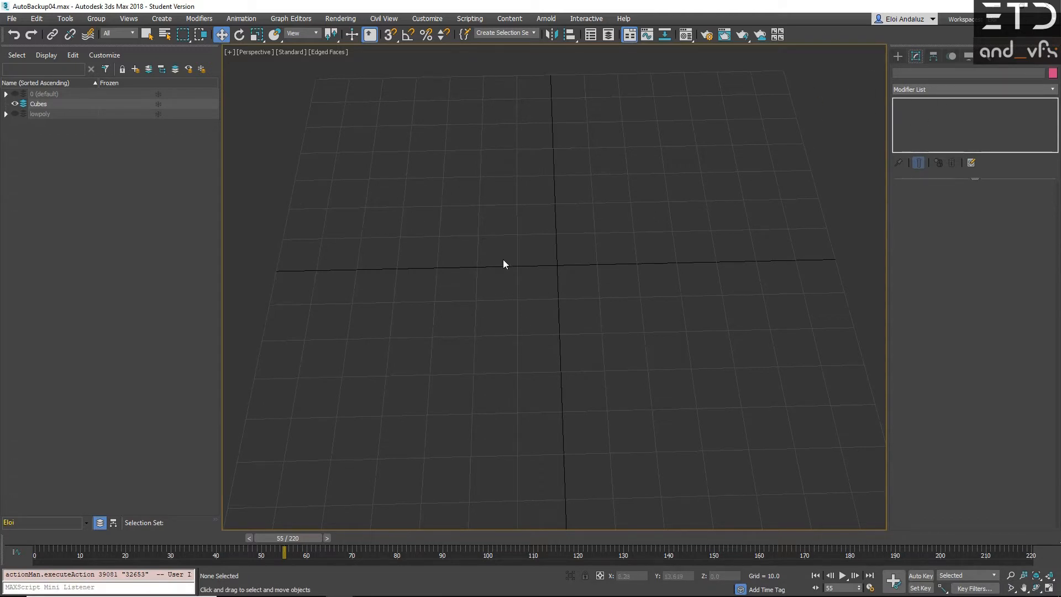
Find the Box command through the action search and create a box about 17.9 long, 22.7 wide and 27.1 high near the grid centre
type("x")
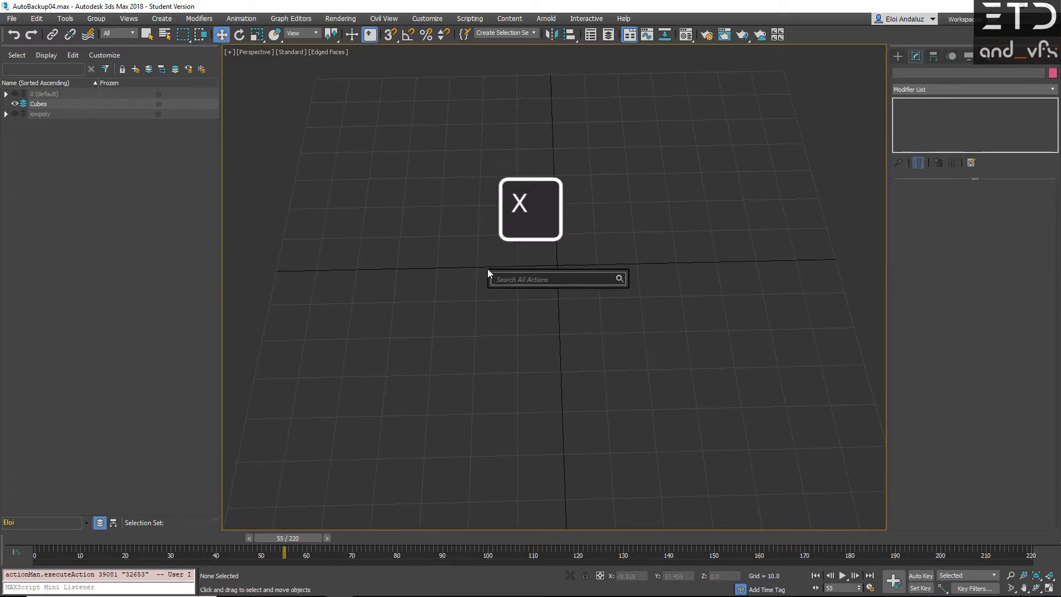
type("box")
key("Return")
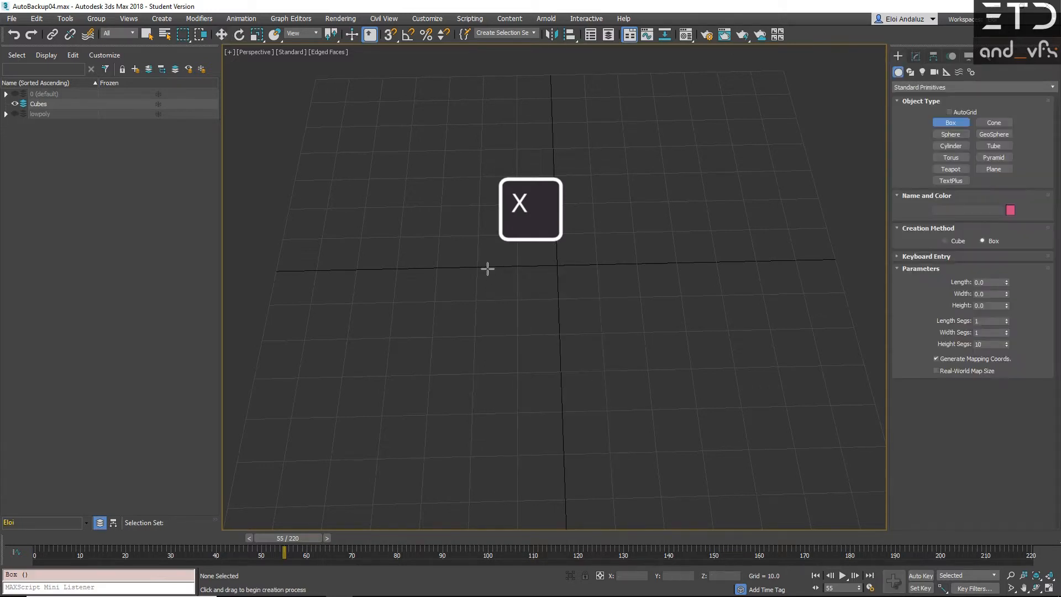
left_click_drag(440, 233, 506, 297)
left_click(596, 247)
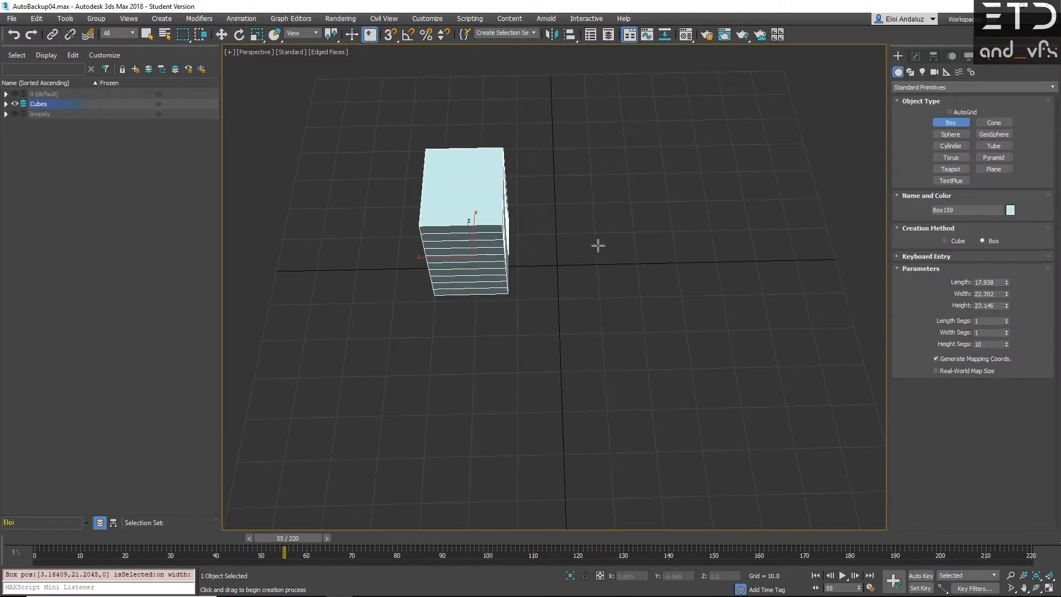
Find the Sphere command through the action search and create a sphere of about 15.2 radius beside the box
middle_click_drag(613, 252, 595, 262)
type("xsphere")
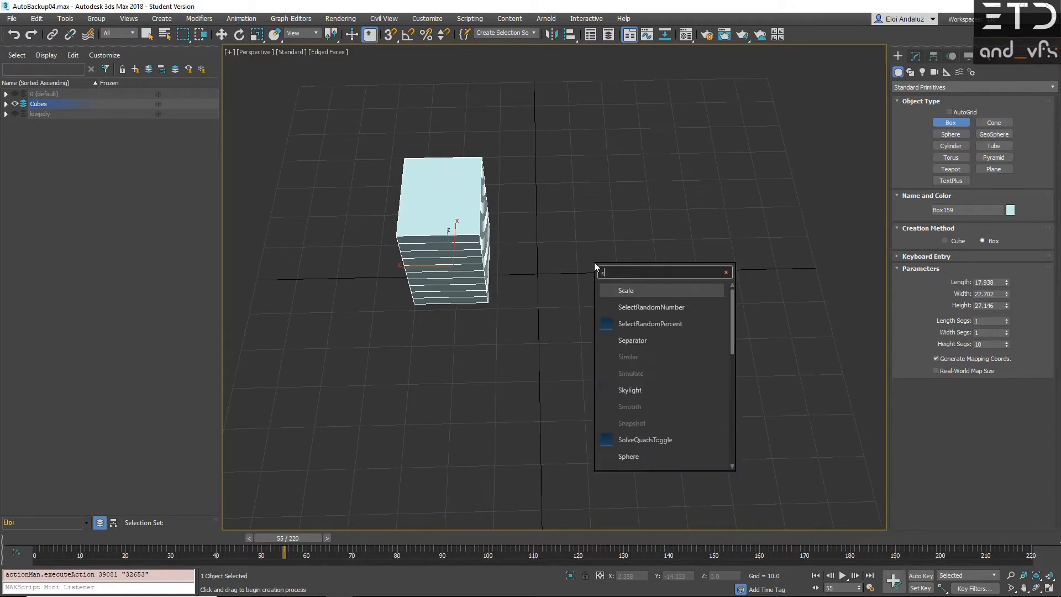
key("Return")
left_click_drag(595, 262, 536, 250)
middle_click_drag(447, 198, 516, 209, "alt")
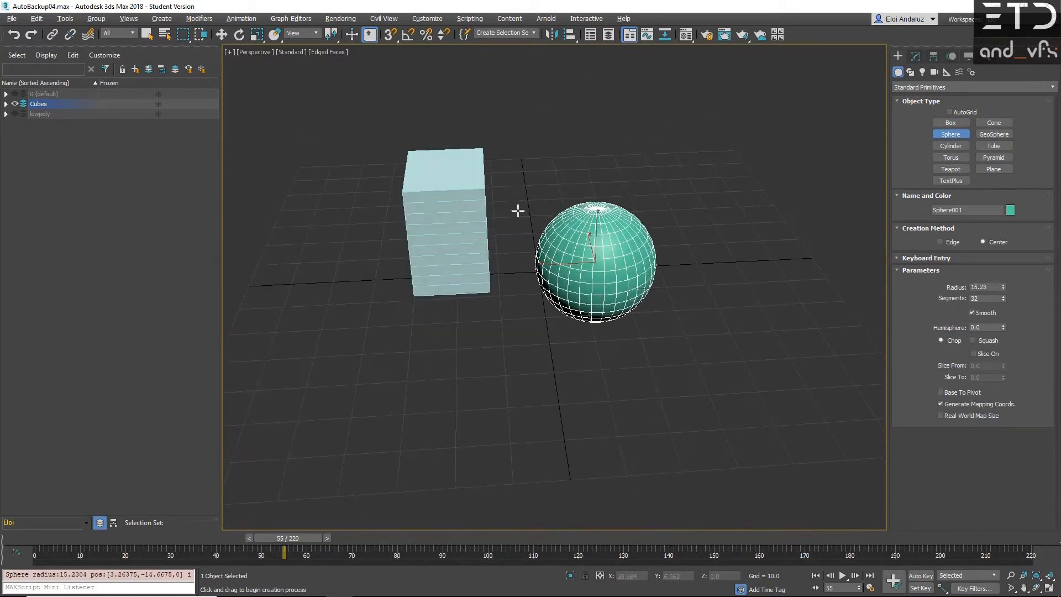
Apply a Bend modifier to the box through the action search and set its bend angle to 51
key("w")
left_click(449, 219)
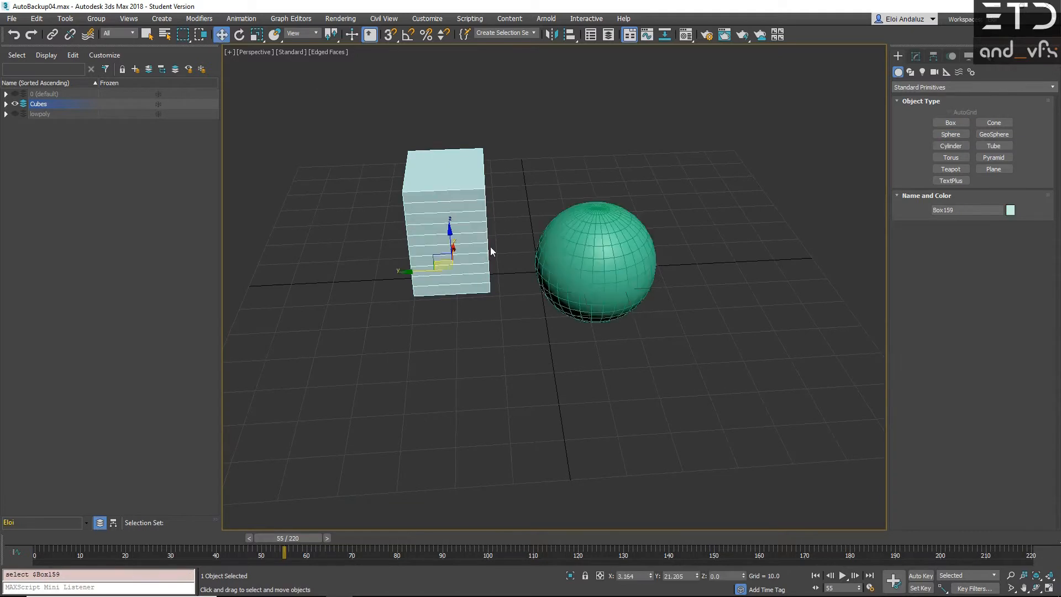
type("x")
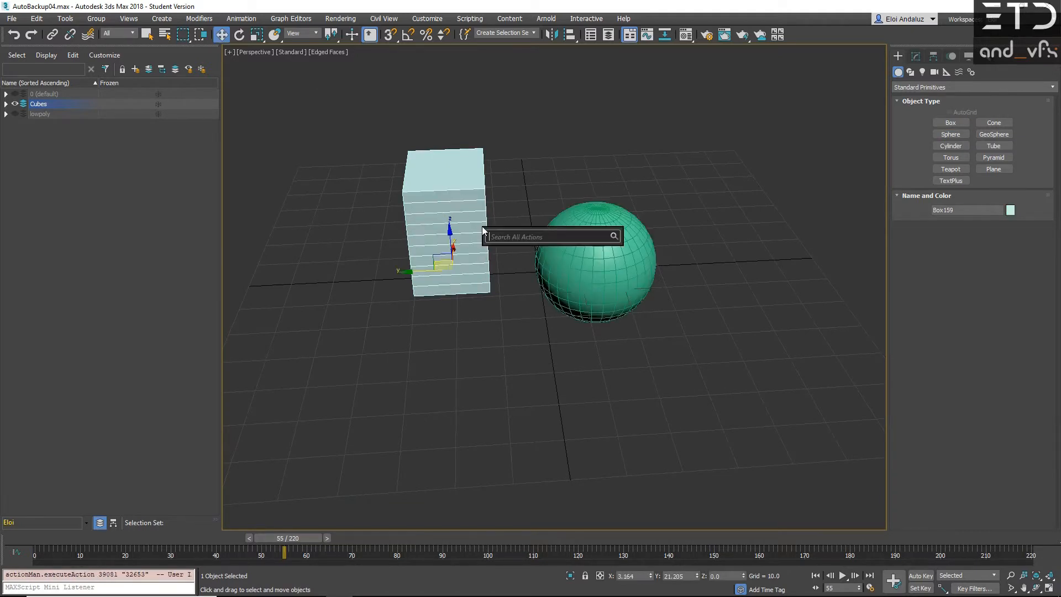
type("bend")
key("Return")
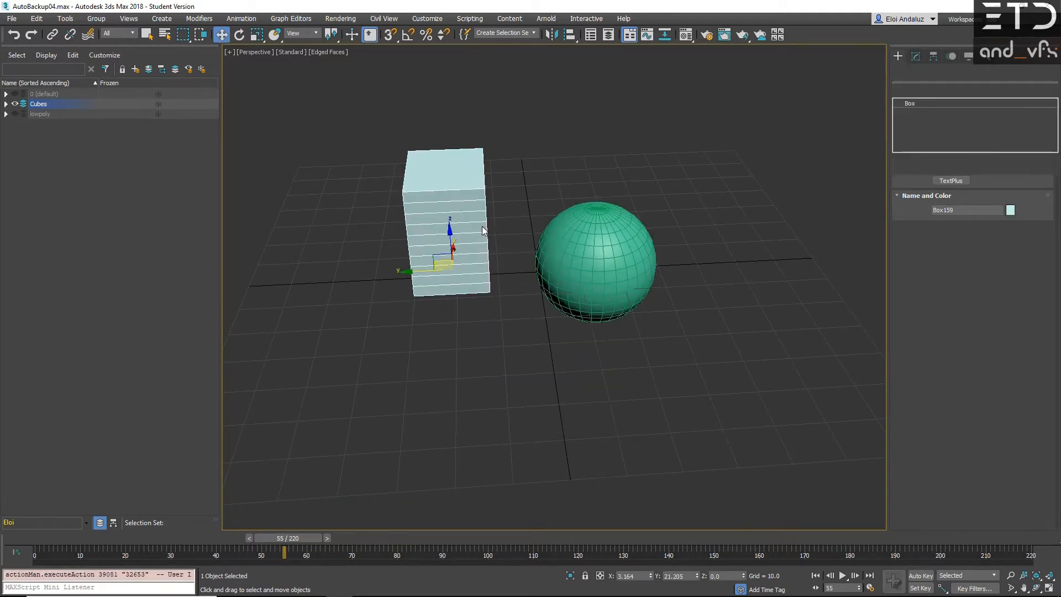
middle_click_drag(586, 177, 556, 183, "alt")
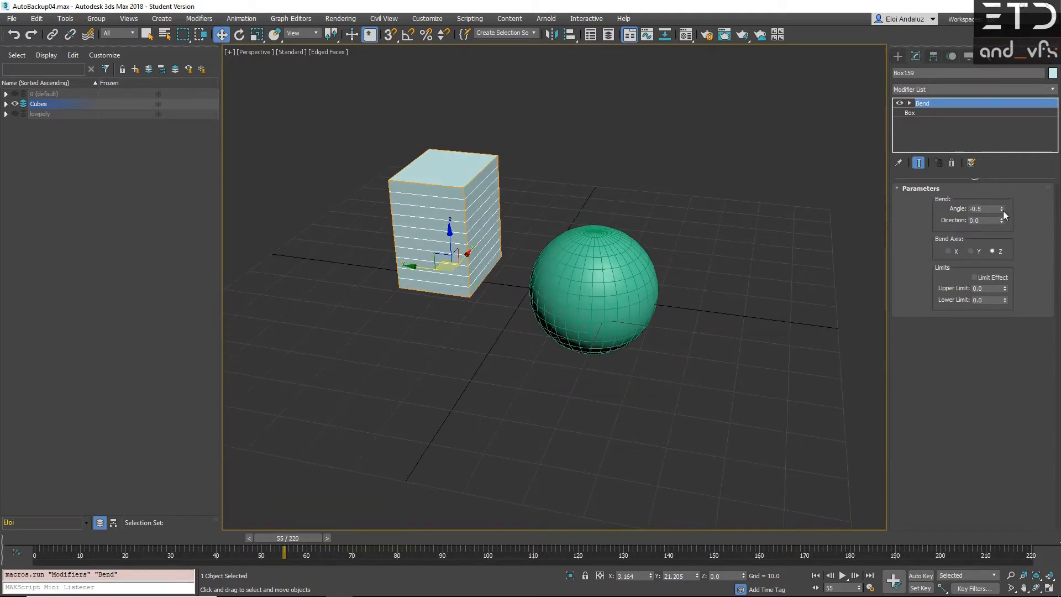
left_click_drag(1001, 208, 1001, 149)
Find XForm through the action search and apply it to the bent box
type("x")
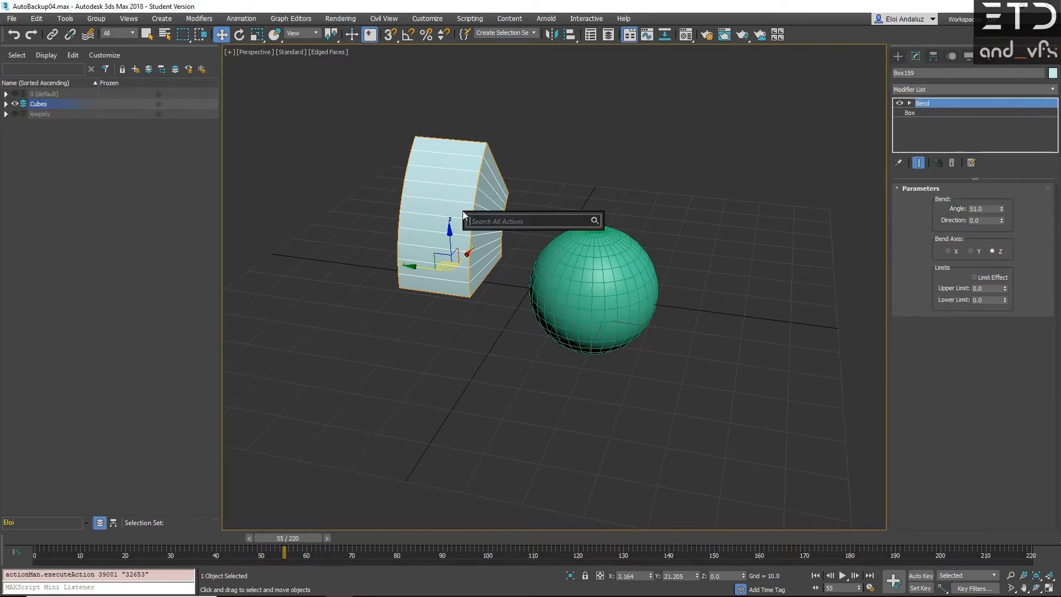
type("xform")
key("Return")
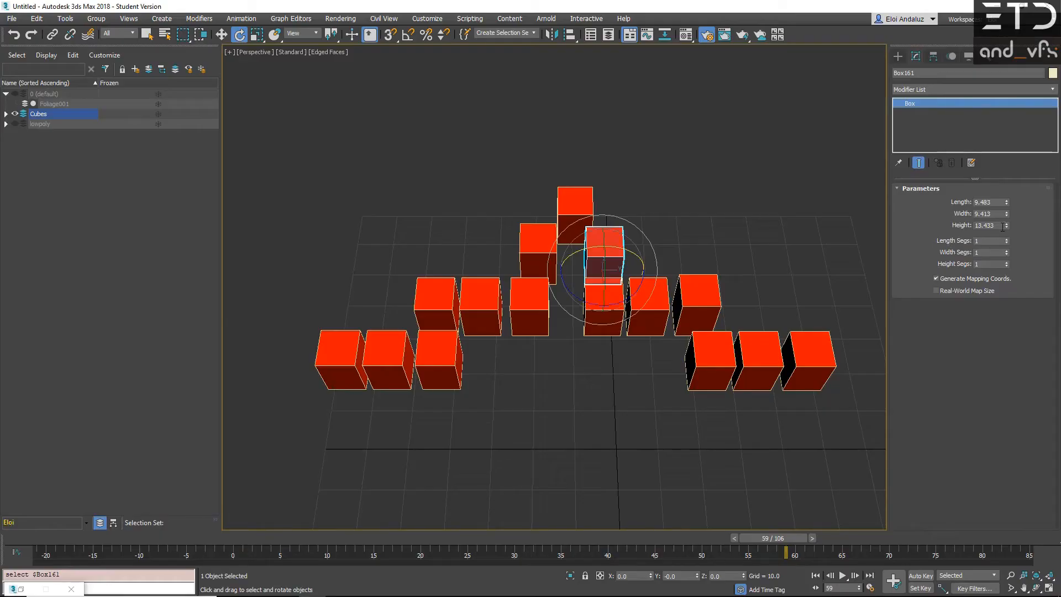
Increase the selected red box's height by 10 units with the relative entry r10
double_click(1003, 227)
type("r")
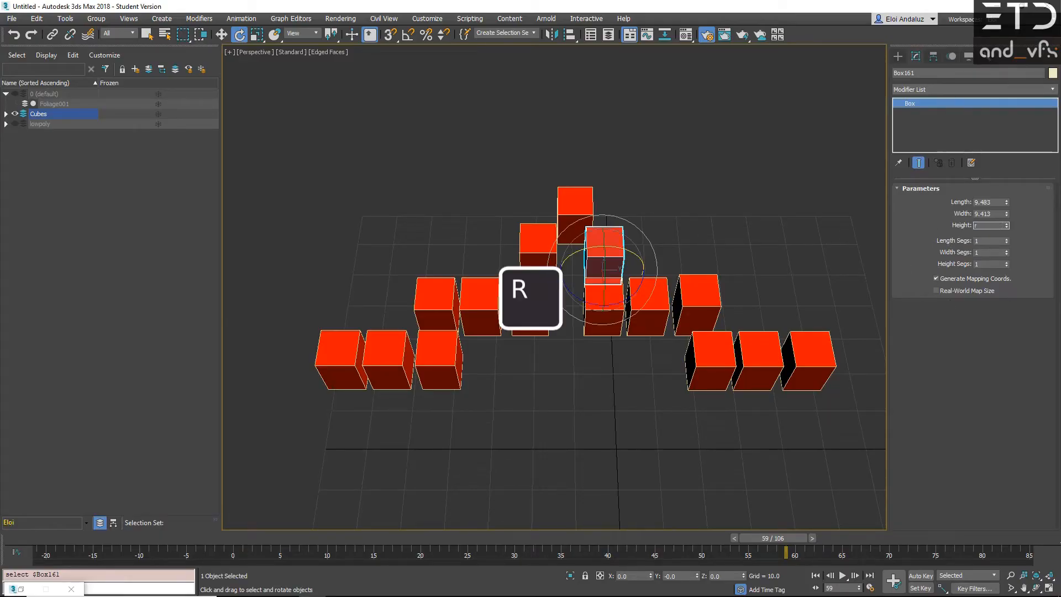
type("1")
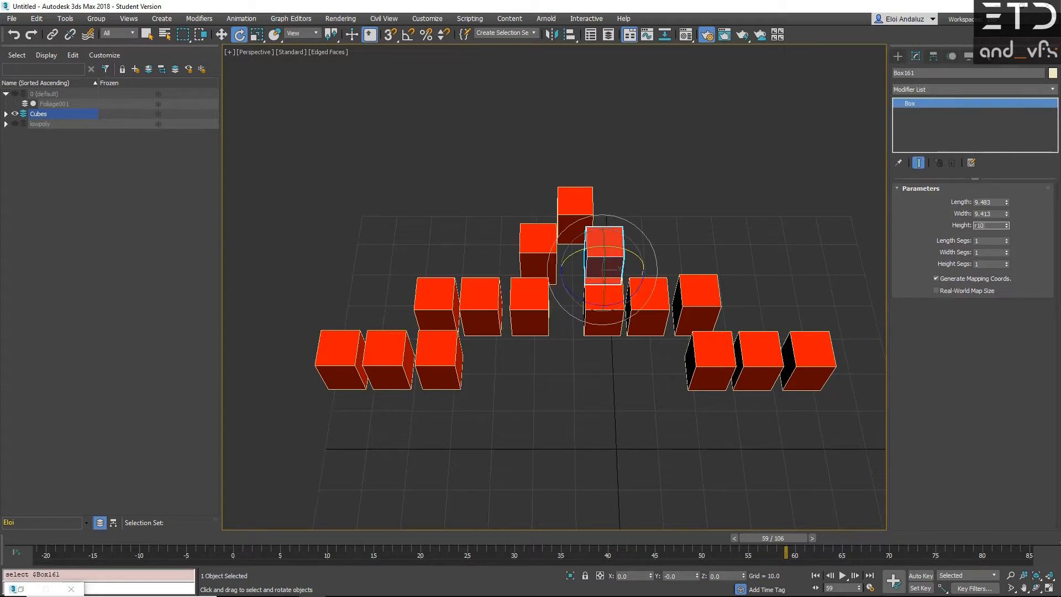
type("0")
key("Return")
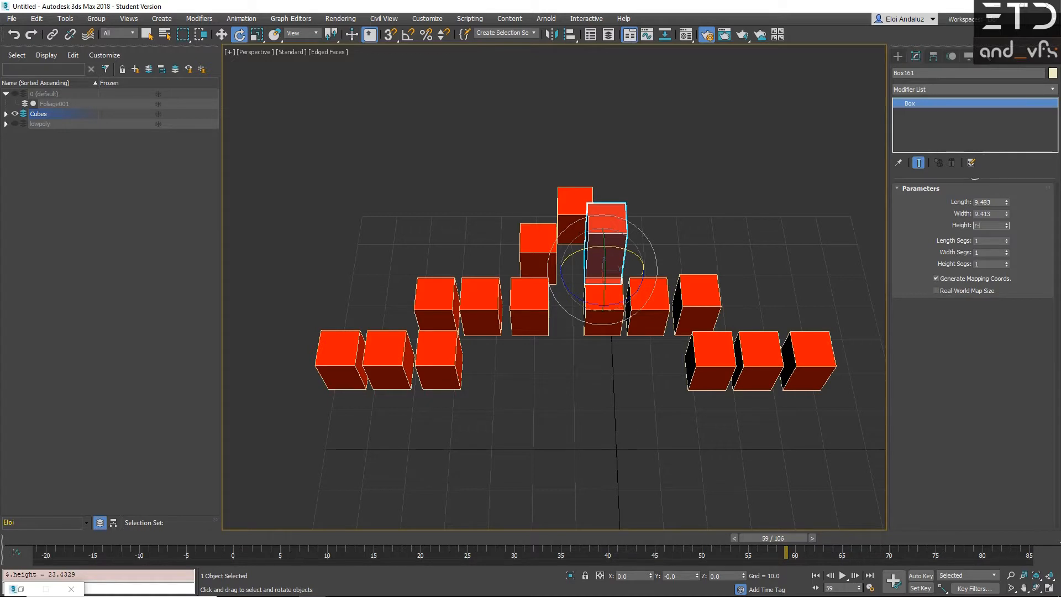
Reduce the same box's height to 8.433 with a negative relative entry, and reselect the box
key("Return")
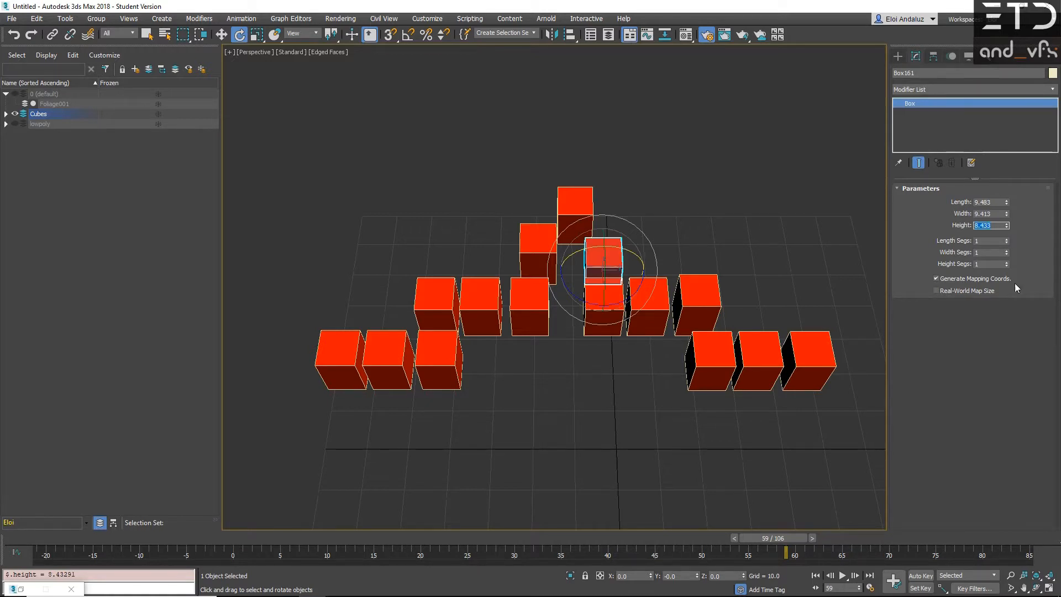
left_click(698, 225)
left_click(618, 245)
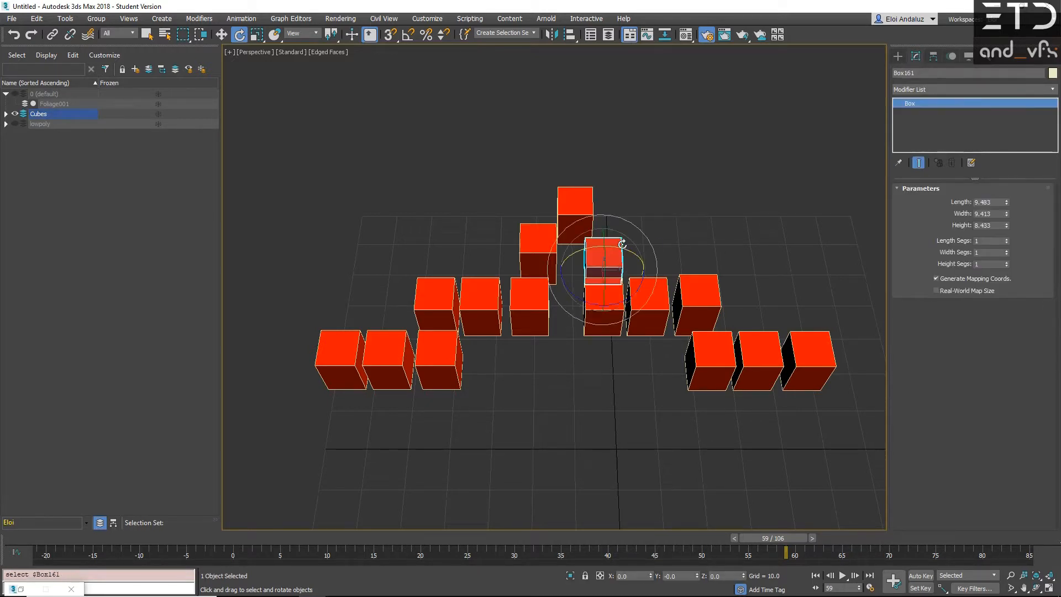
Calculate the box's height in the Numerical Expression Evaluator as (15/2)-10 and paste the result into the height value
left_click_drag(995, 227, 988, 229)
key("ctrl+n")
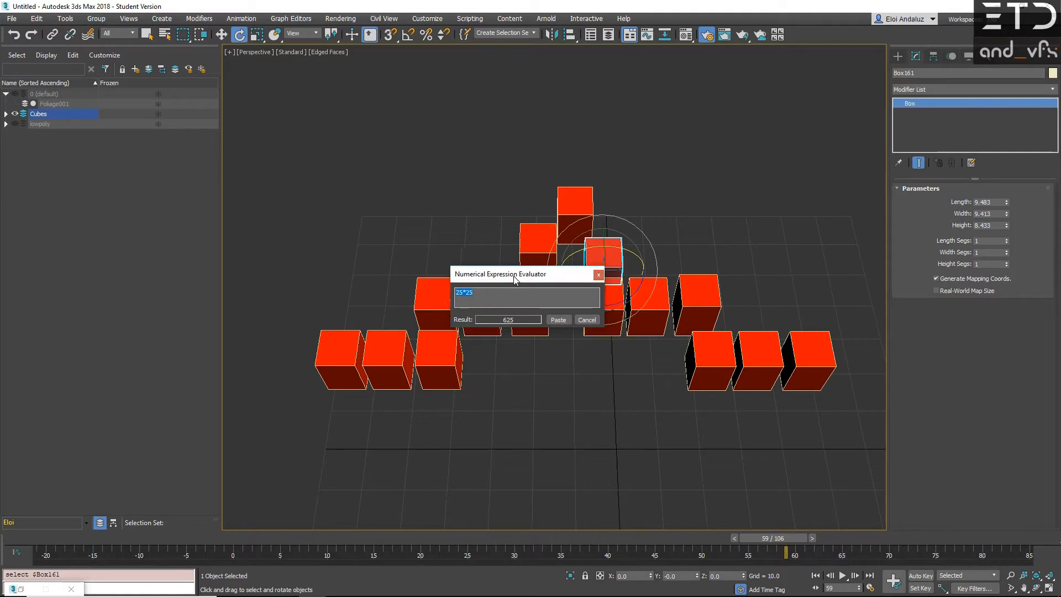
left_click_drag(550, 271, 499, 195)
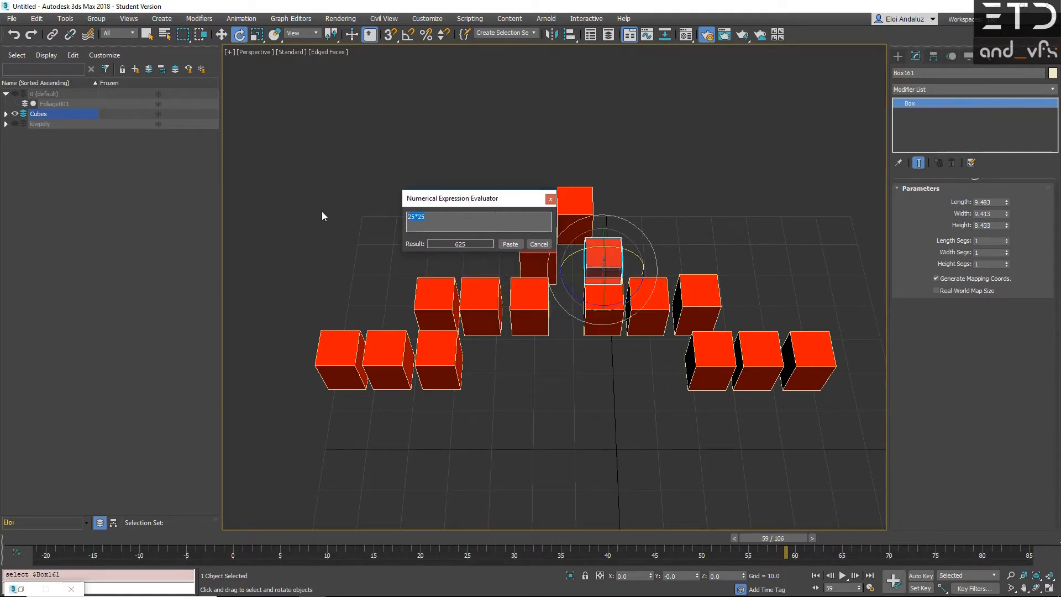
type("15/2")
key("Home")
type("(")
key("End")
type(")-10")
left_click(517, 247)
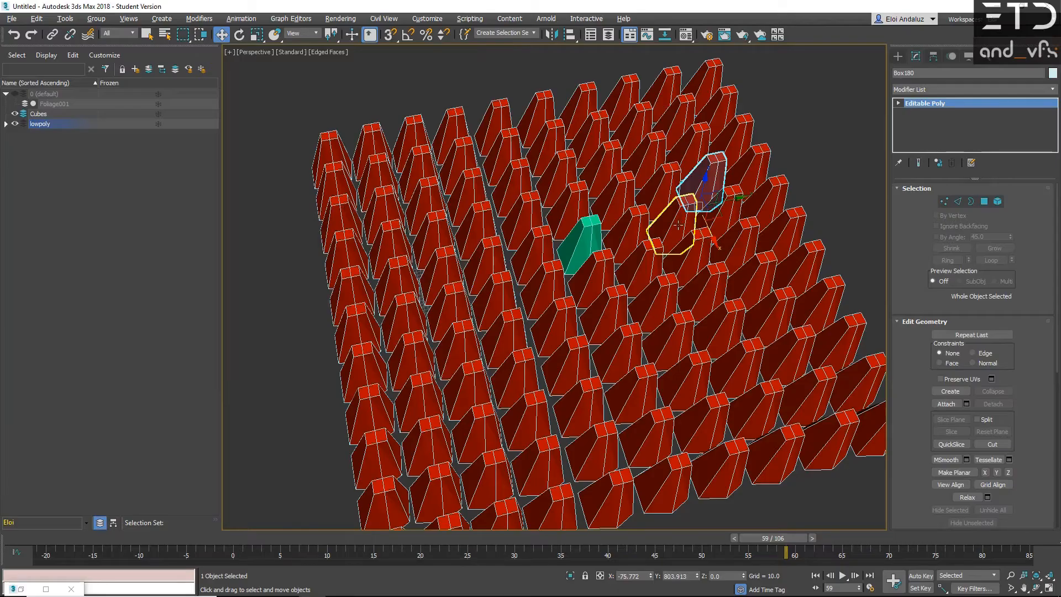
Switch the viewport over the low-poly trees to Top, back to Perspective, and to Front
middle_click_drag(711, 254, 682, 252)
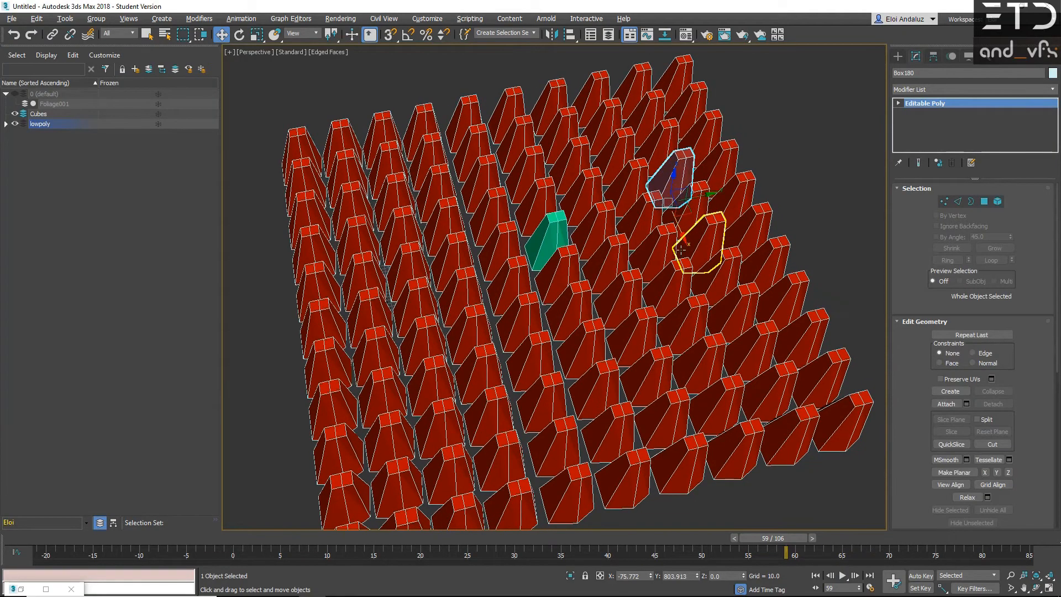
key("t")
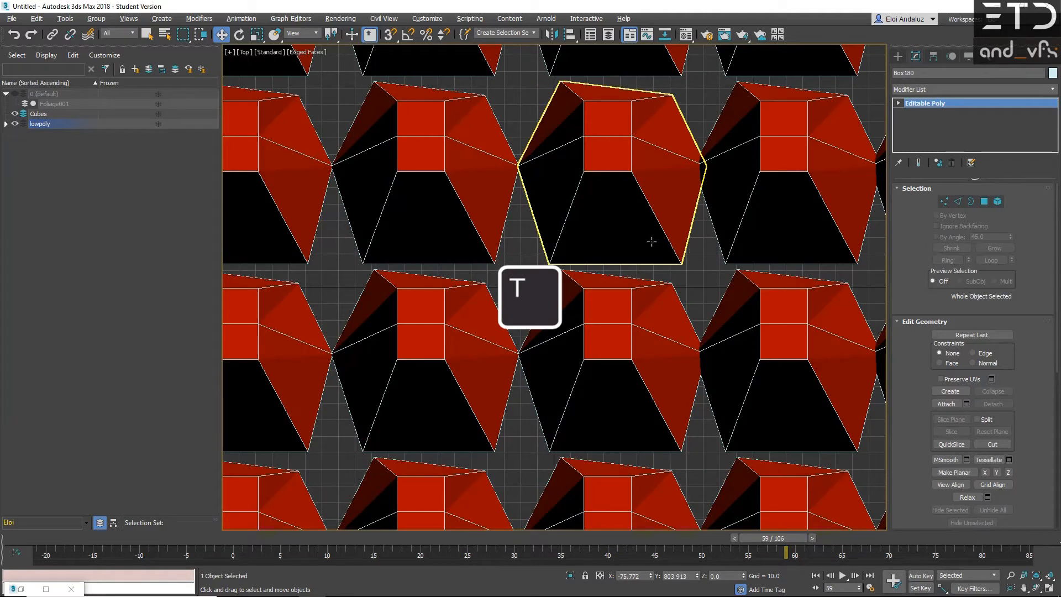
key("p")
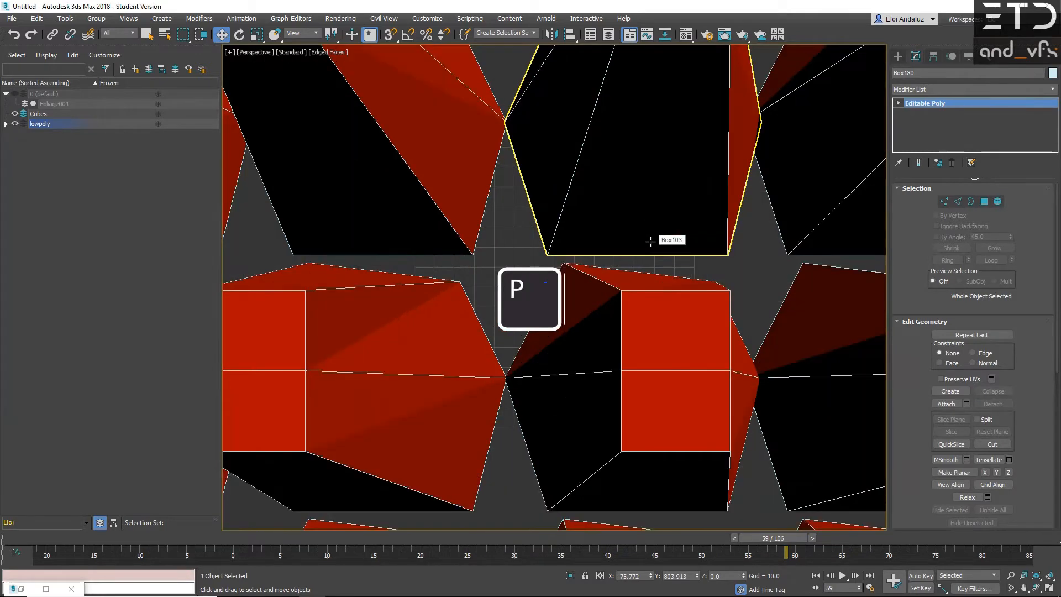
key("f")
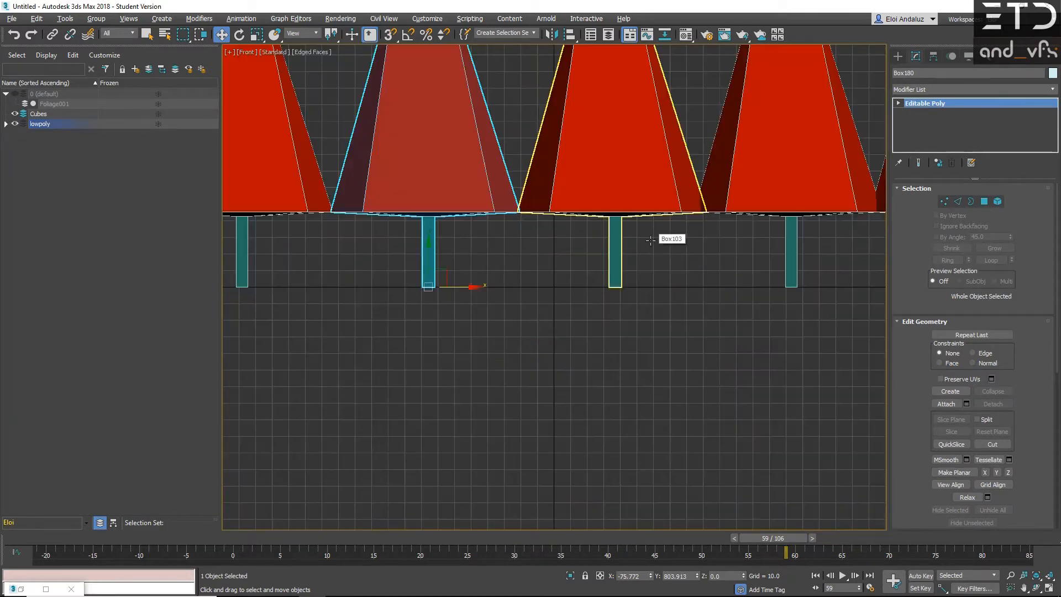
middle_click_drag(506, 247, 591, 327)
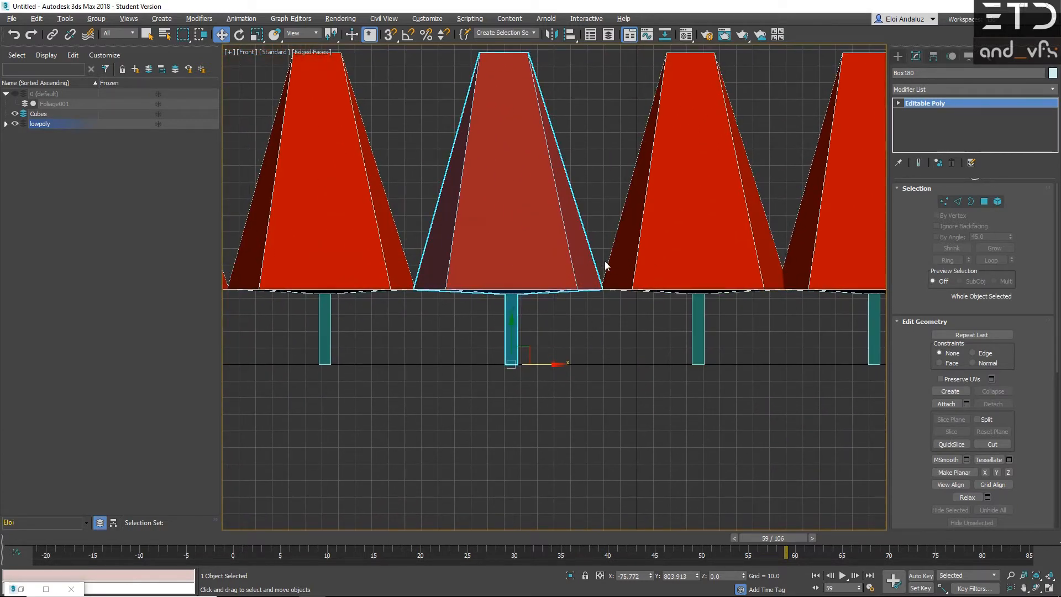
Choose the Right view from the viewport shortcut list and return to a Perspective view of the whole tree field
key("v")
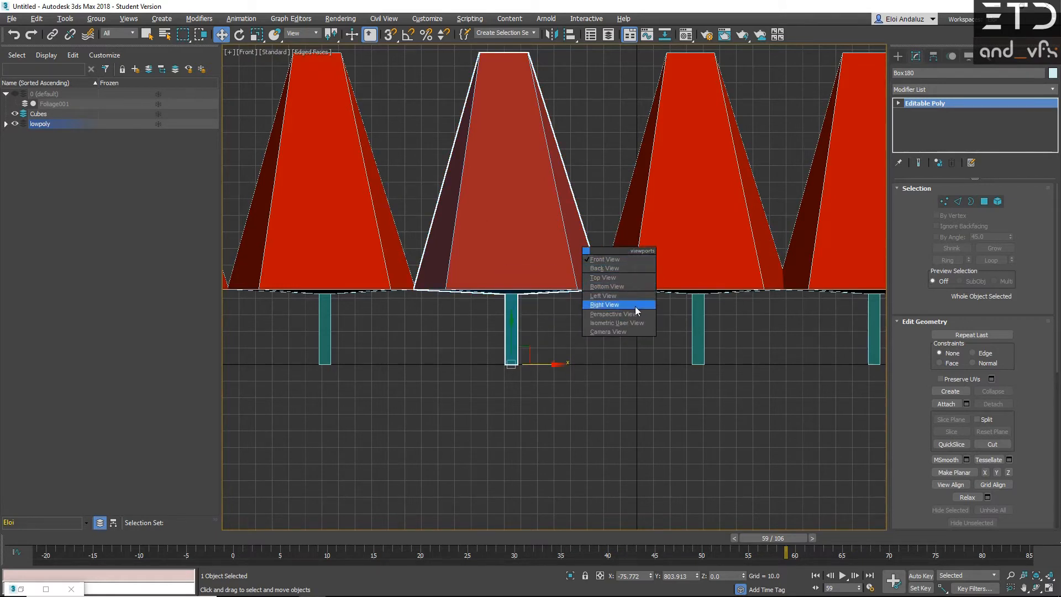
left_click(614, 306)
key("p")
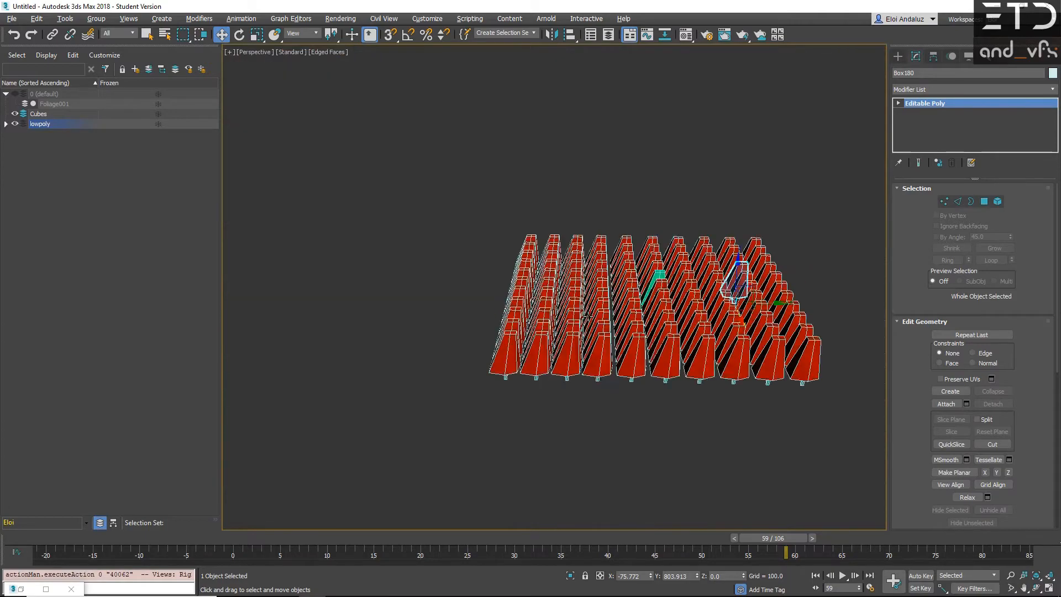
middle_click_drag(625, 276, 579, 279, "alt")
scroll(561, 294, "up", 3)
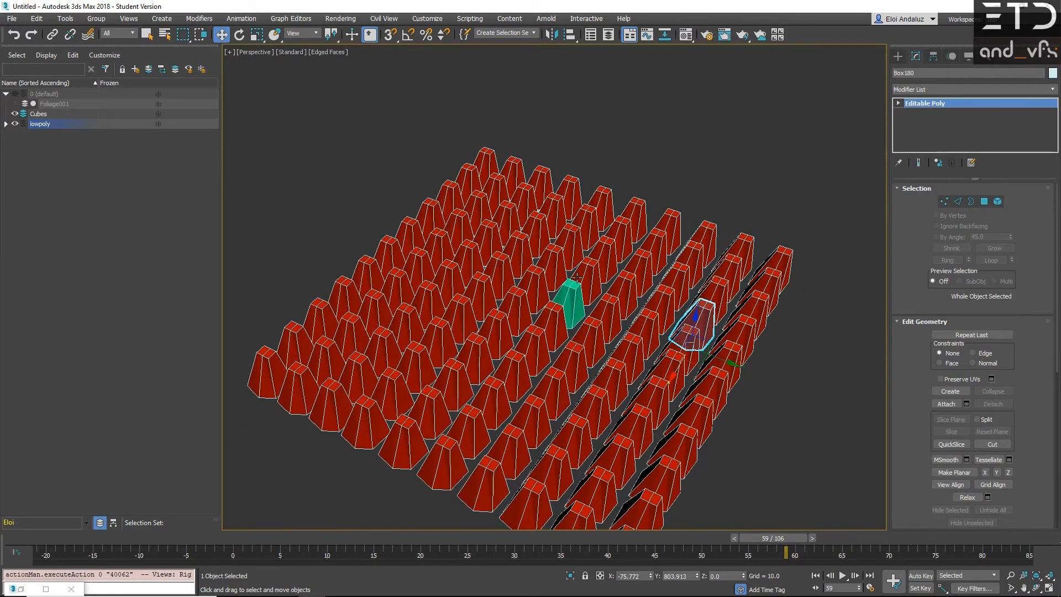
Select the teal tree in the middle of the field and zoom the viewport to its extents
left_click(580, 296)
key("z")
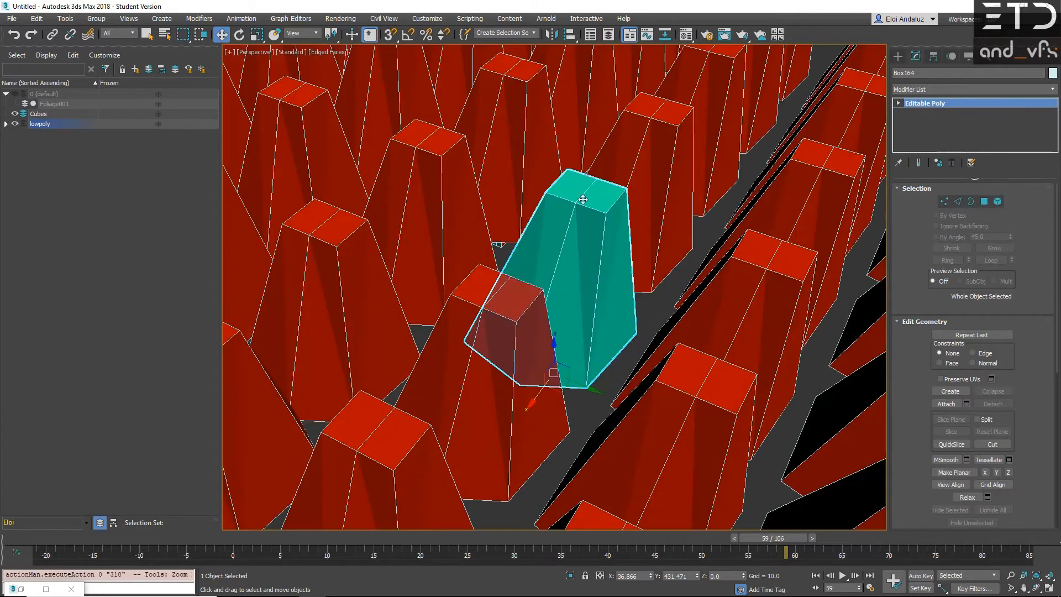
middle_click_drag(625, 252, 621, 263, "alt")
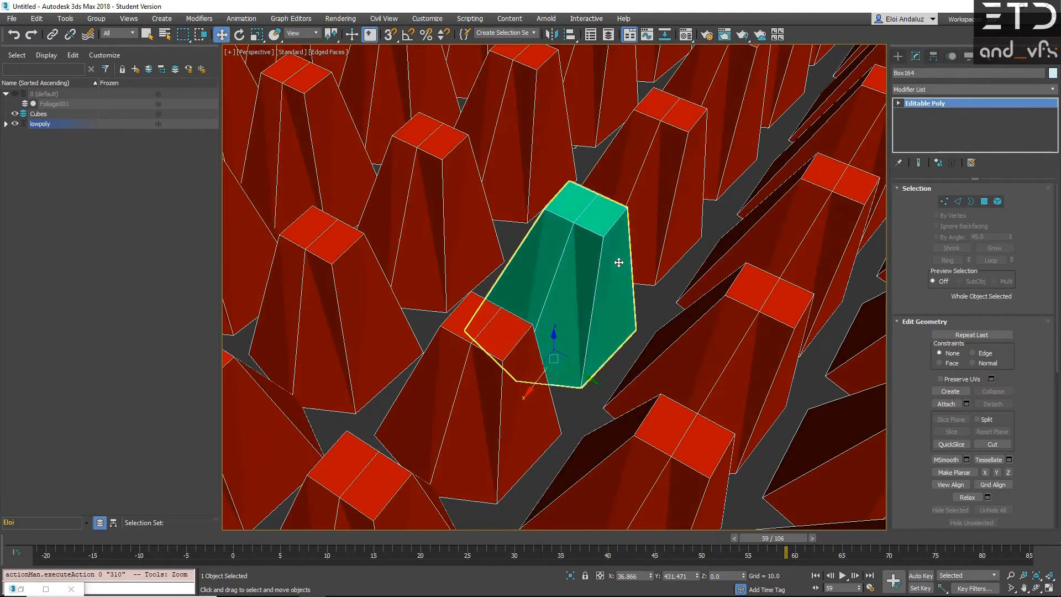
Recentre the viewport on different spots of the tree field with the pointer-based pan, and isolate the selected teal tree
scroll(619, 265, "down", 5)
scroll(553, 289, "up", 1)
key("i")
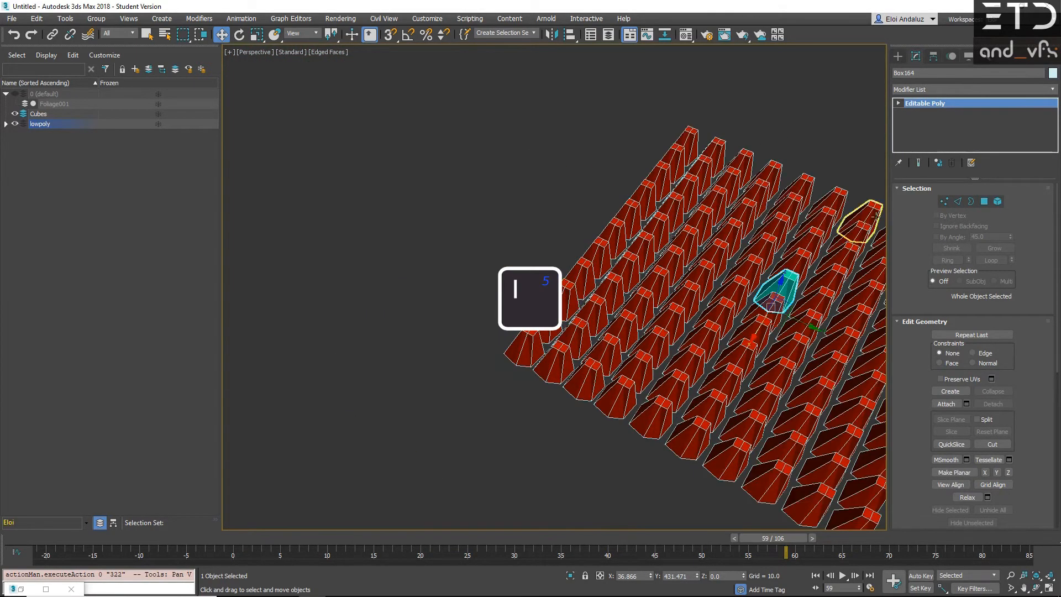
key("i")
key("i")
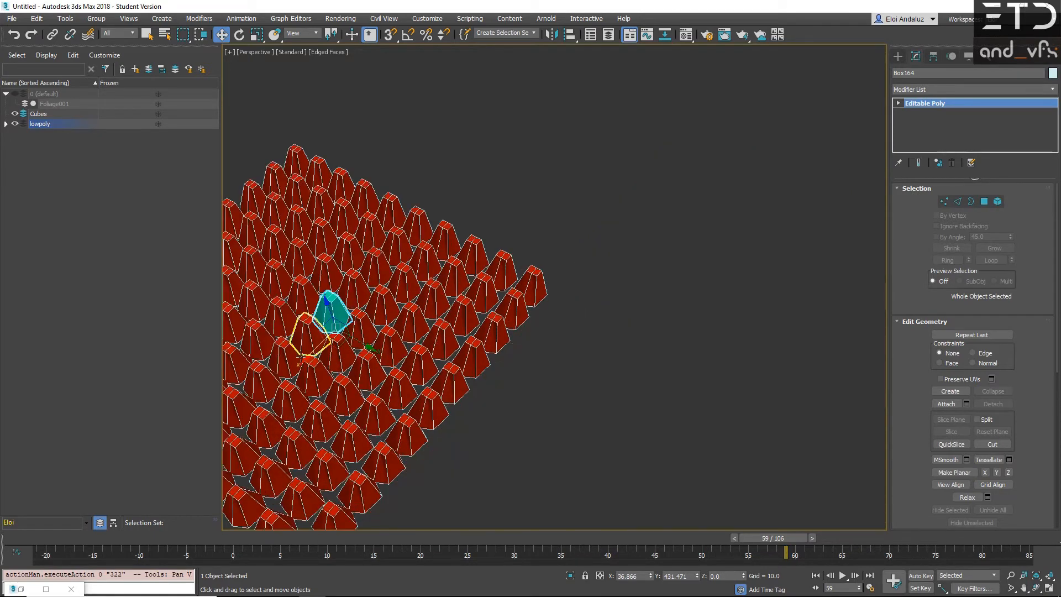
key("i")
key("i")
key("i")
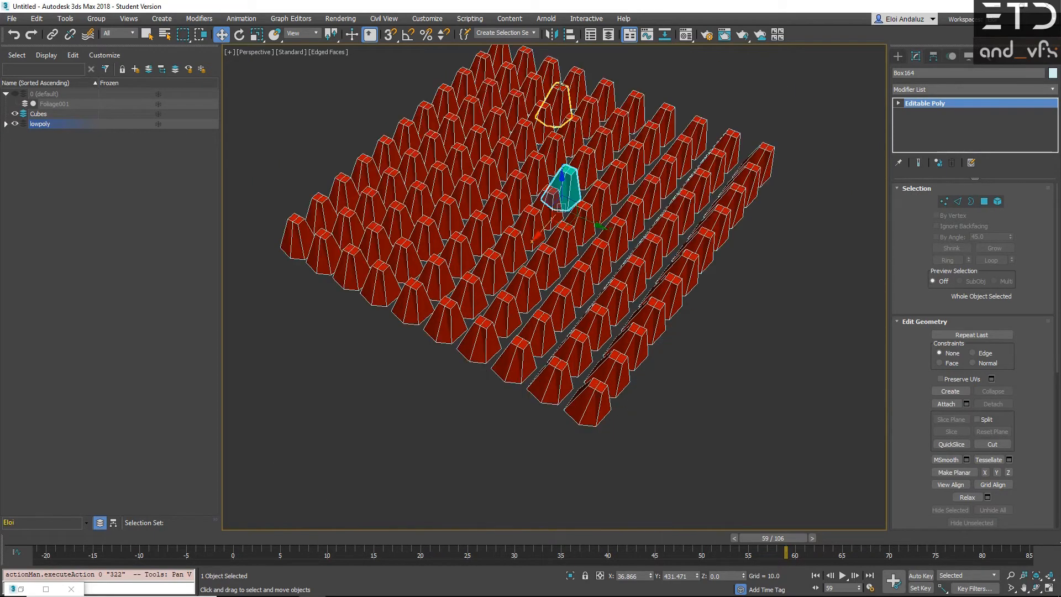
key("alt+q")
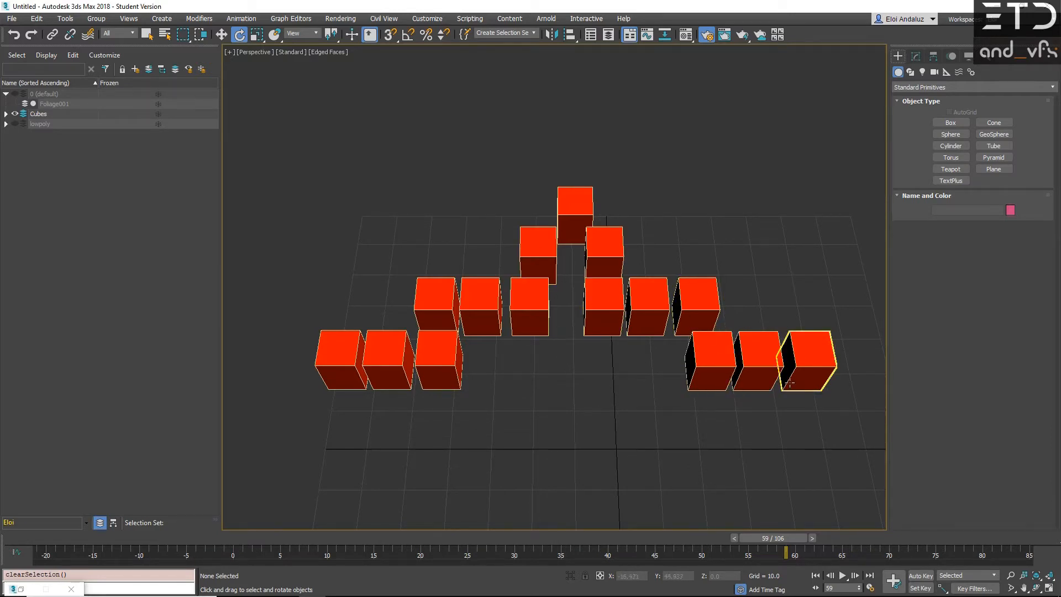
Select the inner box of the bottom-right group, step the selection up the hierarchy to the topmost box, and back down through its children
left_click(711, 362)
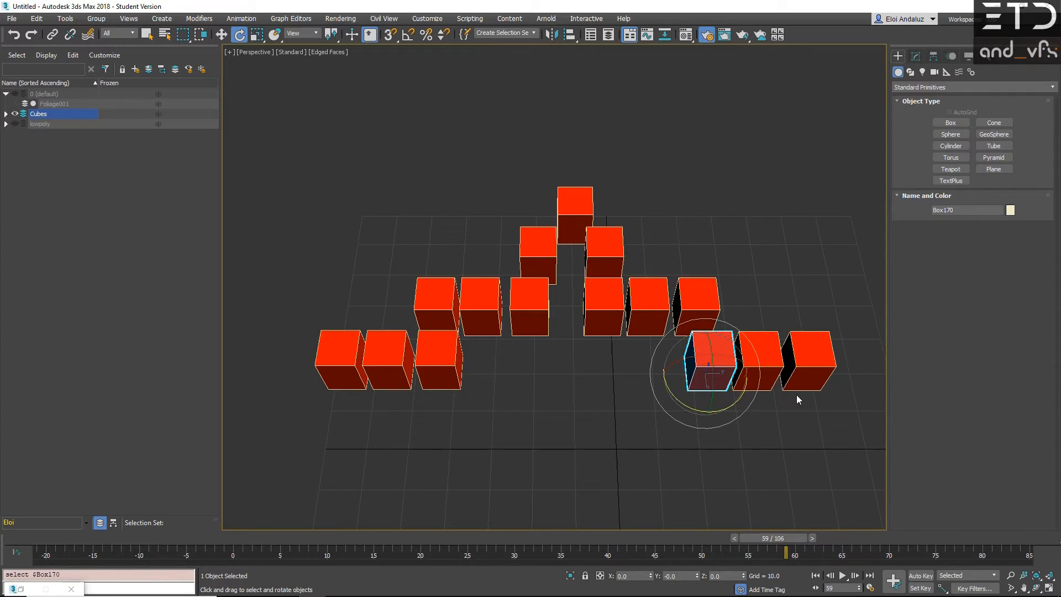
key("Page_Up")
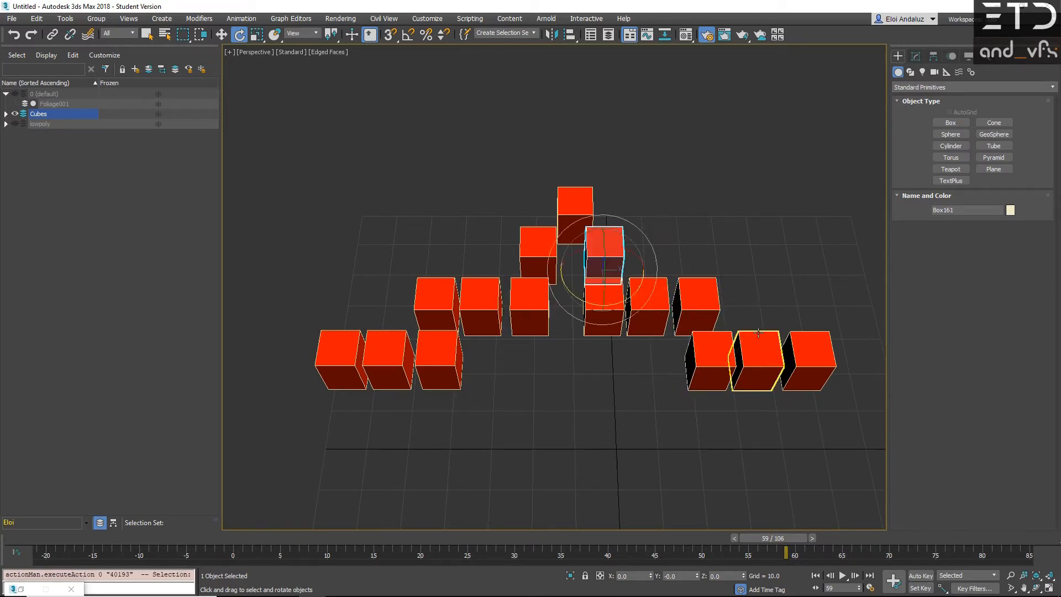
key("Page_Up")
key("Page_Down")
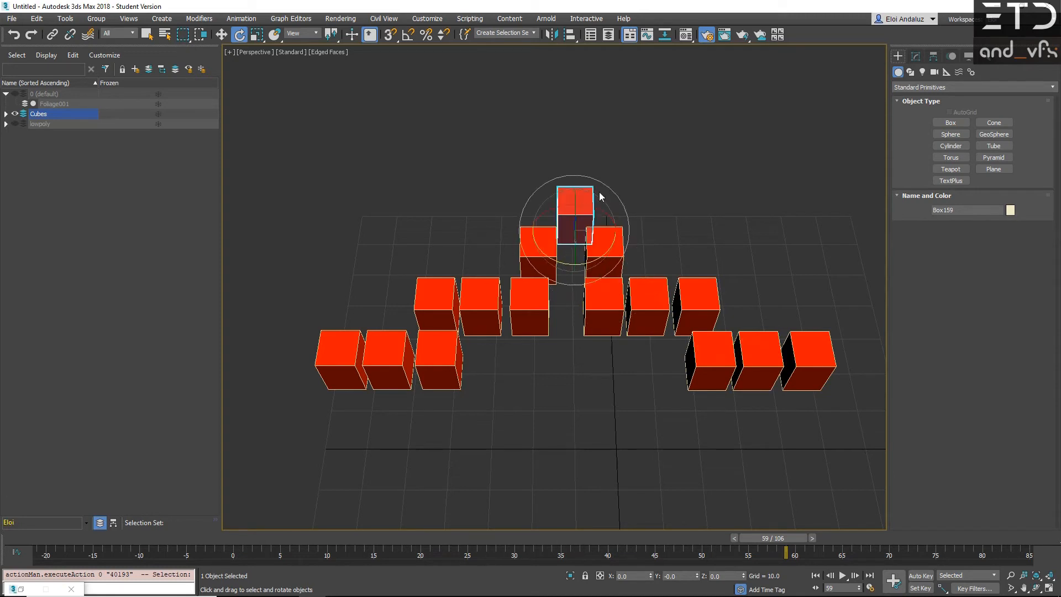
key("Page_Down")
key("Page_Down")
key("Page_Down")
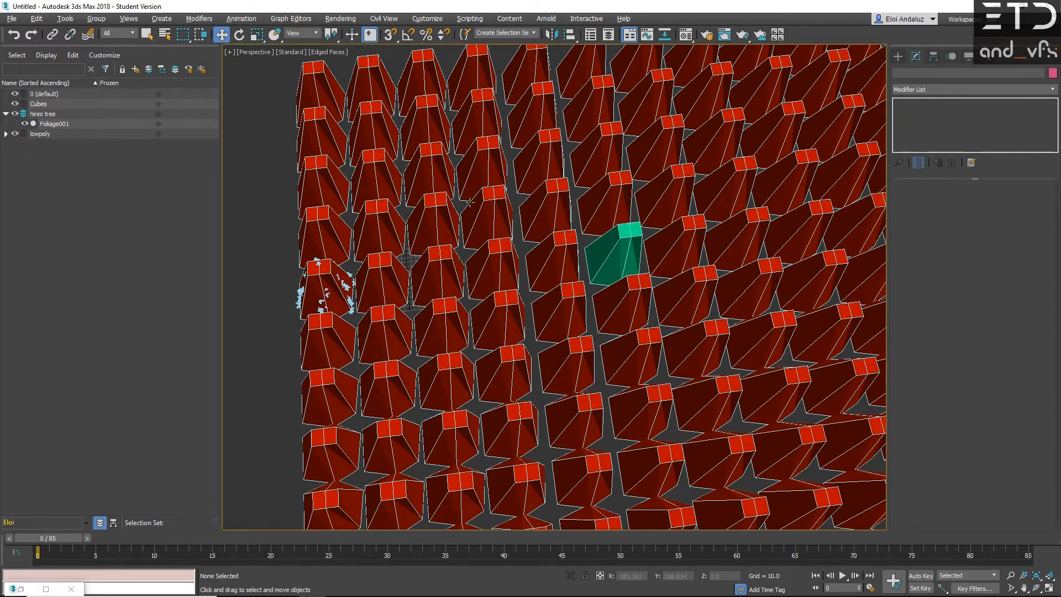
Select a red low-poly tree near the back of the field's fourth column and add a Substitute modifier to it
middle_click_drag(460, 205, 459, 188, "alt")
middle_click_drag(502, 223, 464, 166)
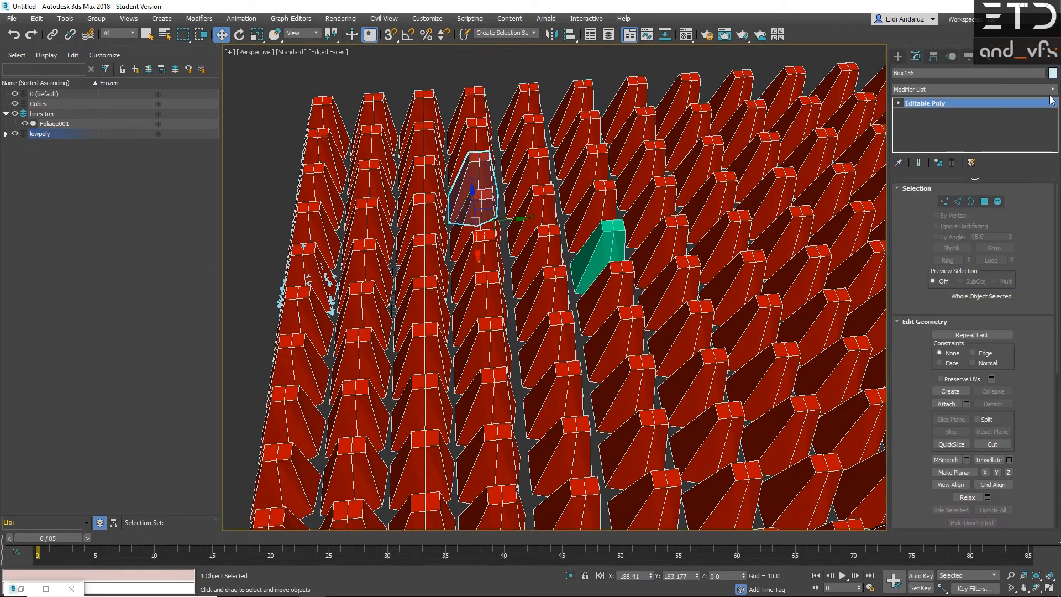
left_click(1054, 89)
type("sub")
key("Return")
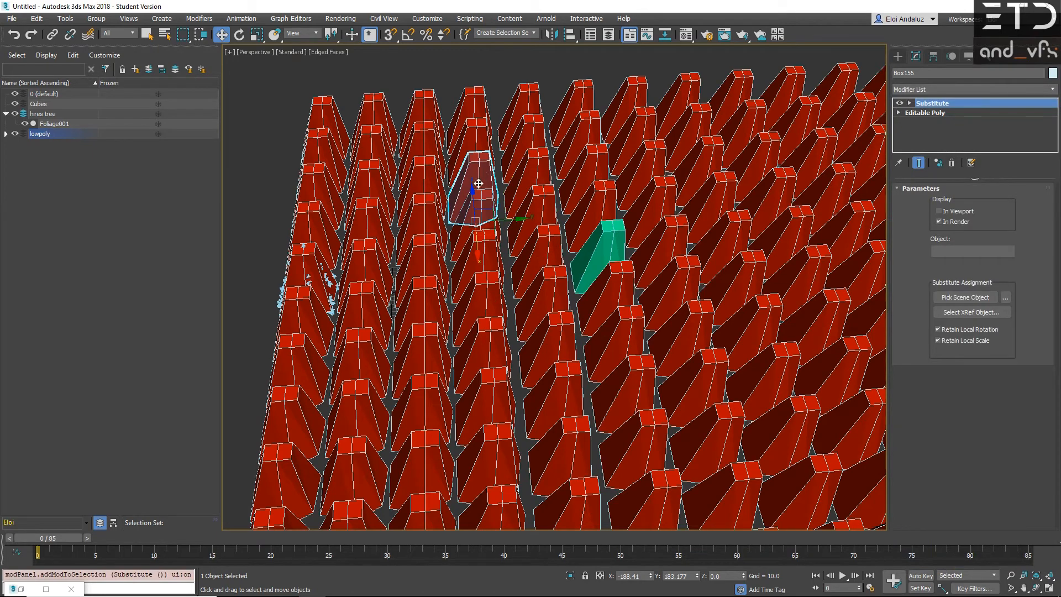
middle_click_drag(437, 228, 452, 232)
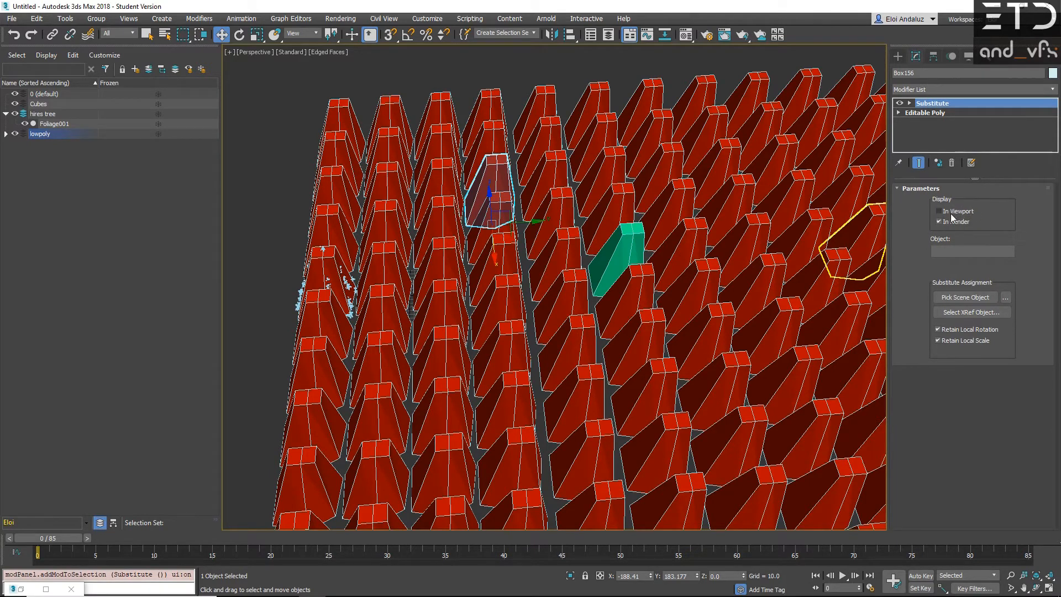
Pick the foliage tree Foliage001 as the substitute object and accept assigning its material to the low-poly tree
left_click(966, 298)
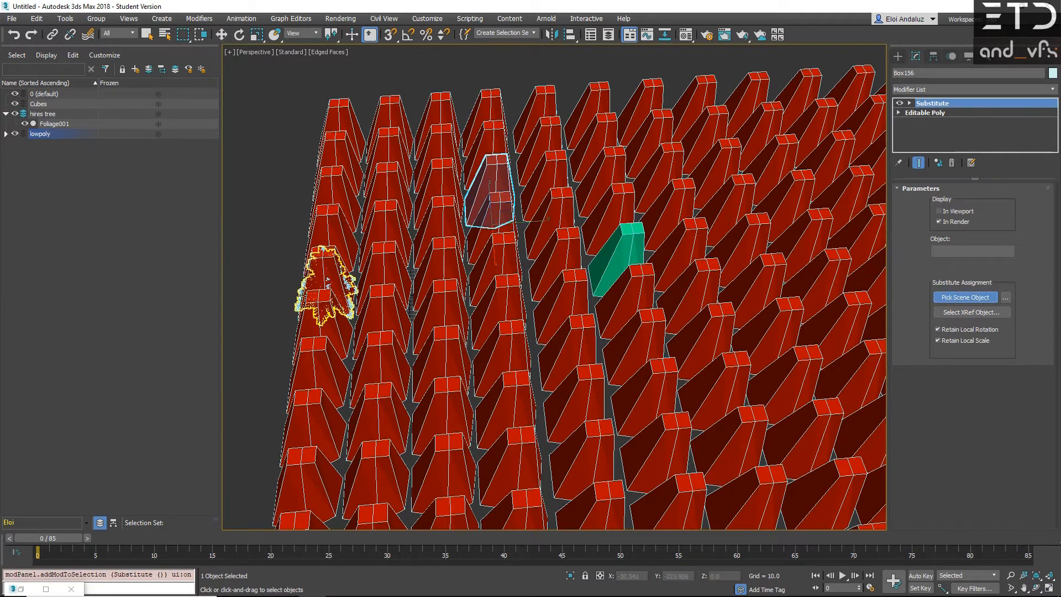
left_click(301, 292)
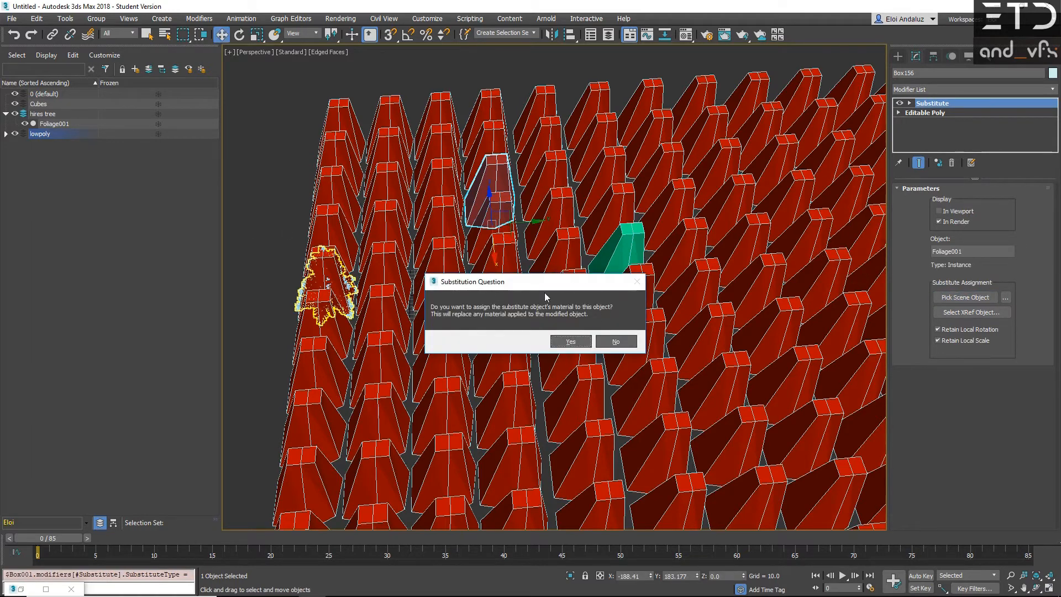
left_click(574, 341)
Frame the substituted tree among the low-poly trees and render the perspective view
middle_click_drag(331, 242, 287, 246)
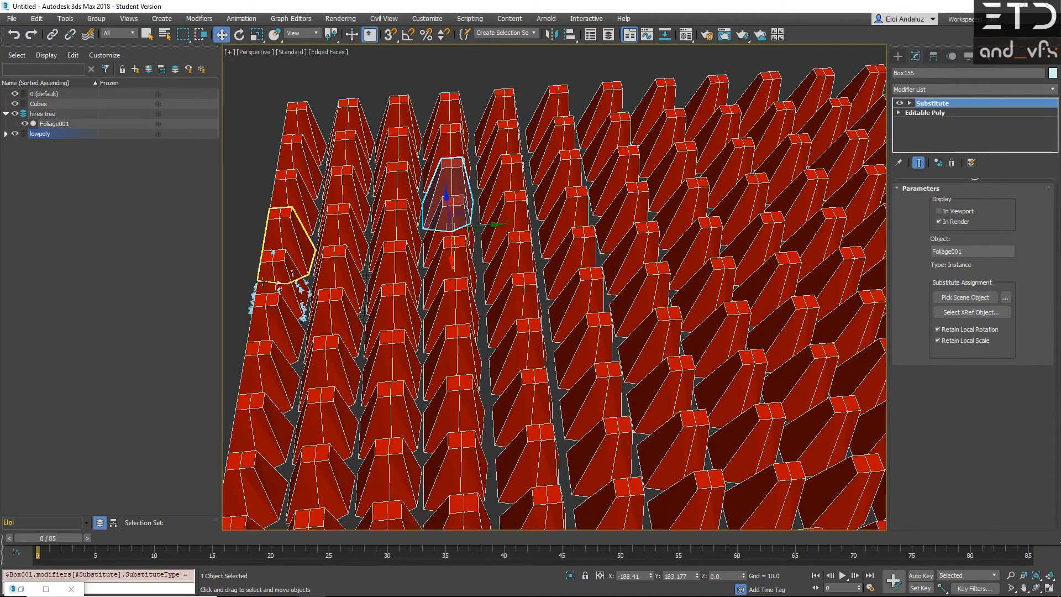
middle_click_drag(491, 295, 378, 215)
scroll(378, 214, "down", 4)
middle_click_drag(501, 305, 490, 265, "alt")
scroll(487, 326, "up", 3)
key("shift+q")
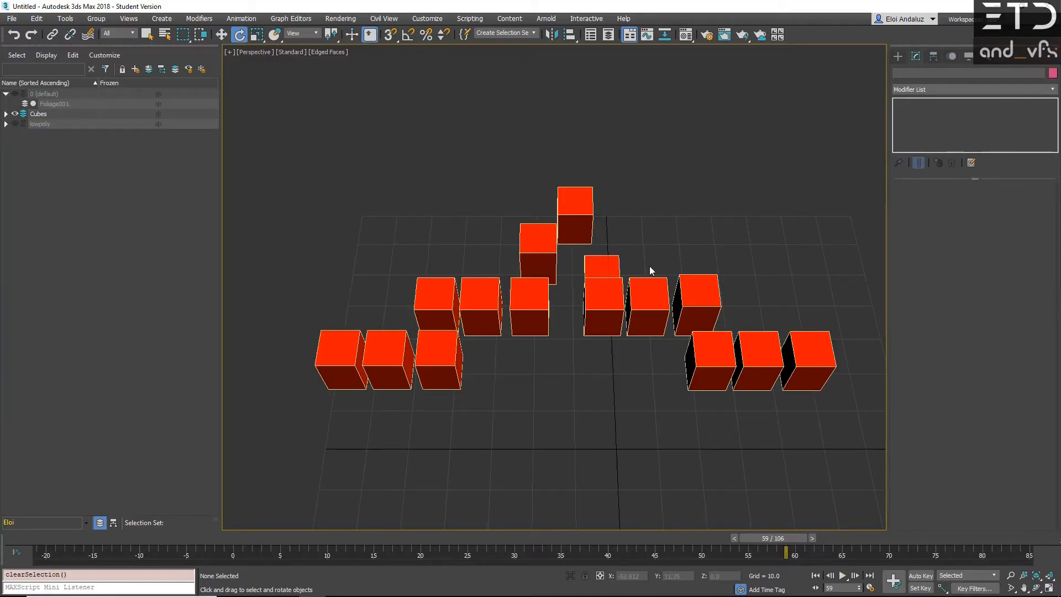
Select all fifteen boxes and set their height to 25 with the MAXScript command "$.height = 25"
left_click_drag(249, 403, 249, 403)
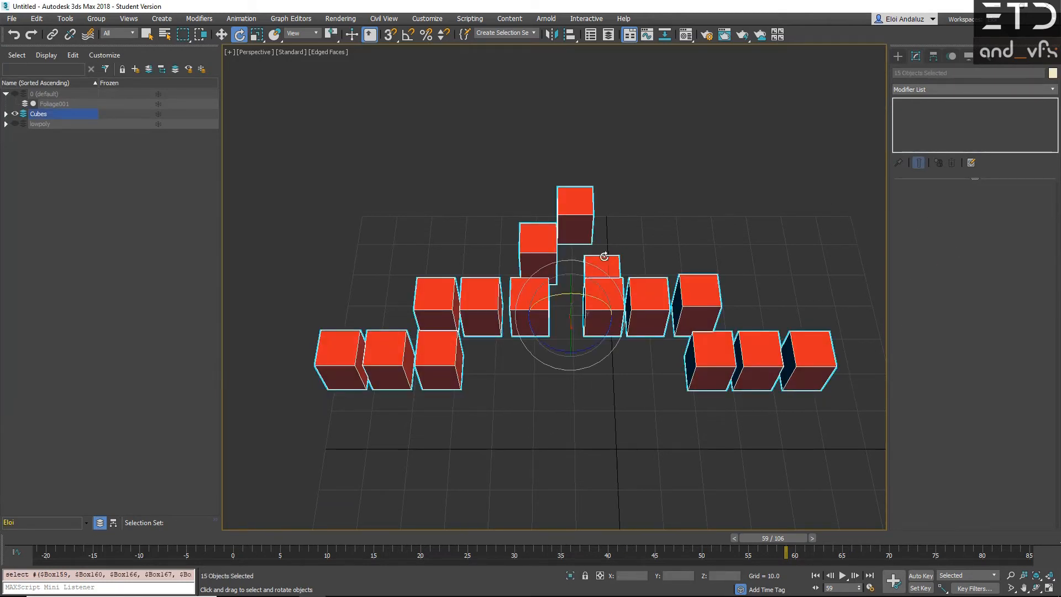
left_click(604, 256)
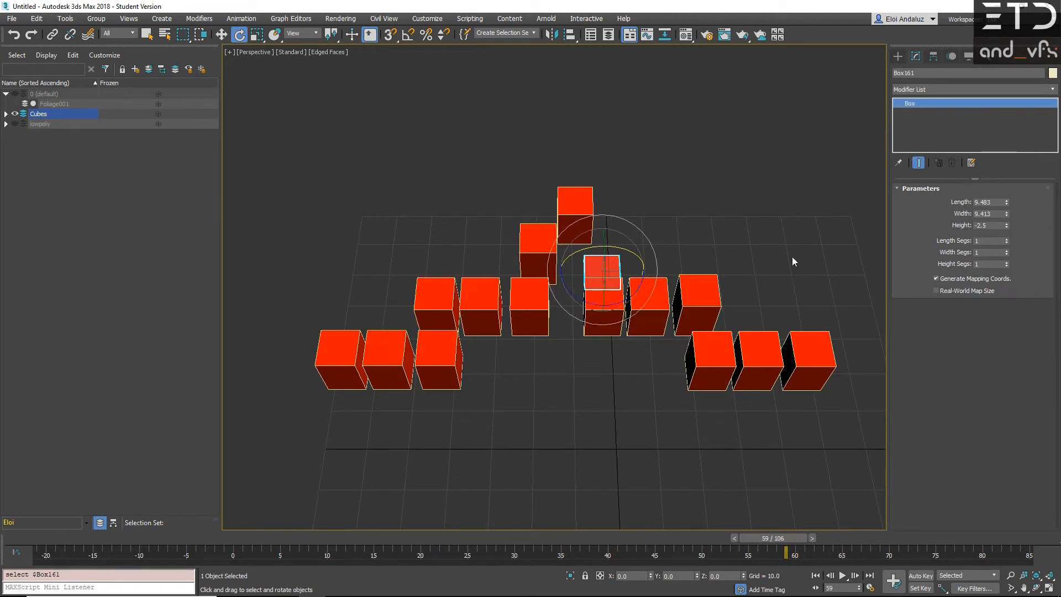
left_click_drag(318, 411, 319, 409)
left_click(44, 589)
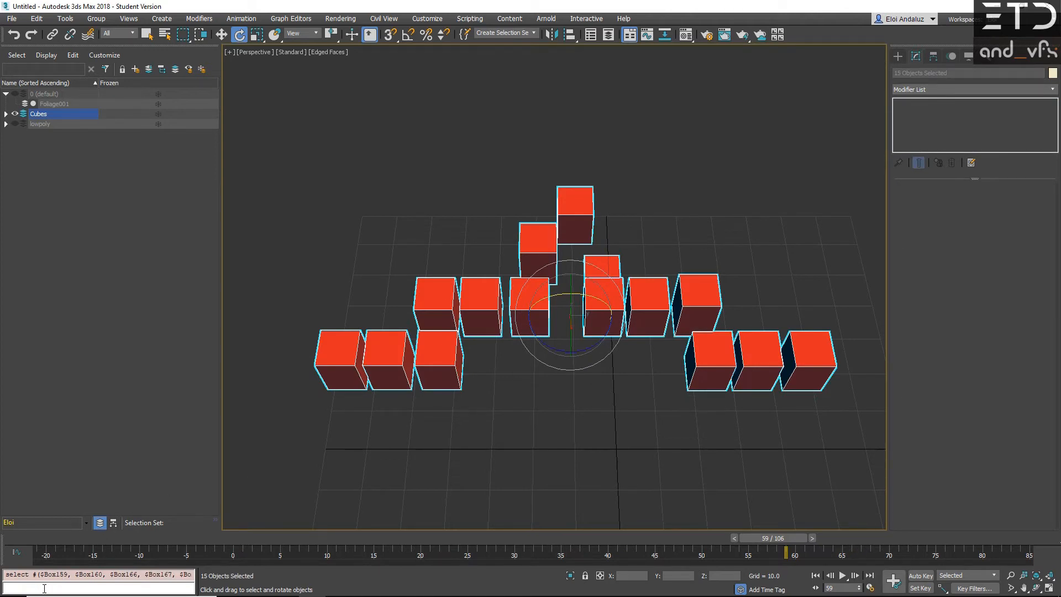
type("$.height = 25")
key("Return")
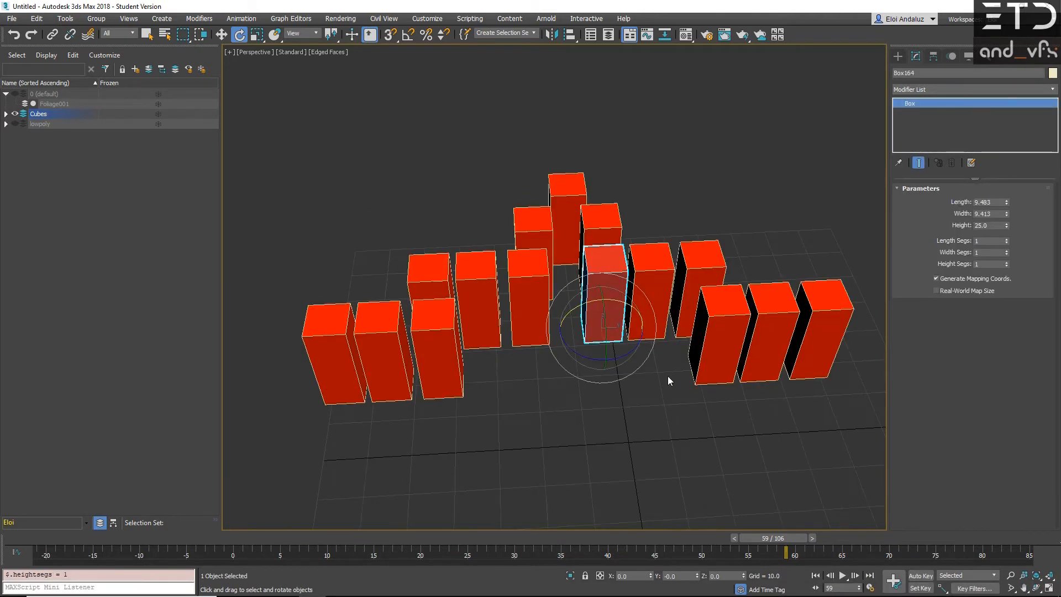
Select all fifteen boxes and set their height segments to 10 with a MAXScript "$.heightsegs" command
left_click(1007, 263)
left_click_drag(845, 159, 286, 409)
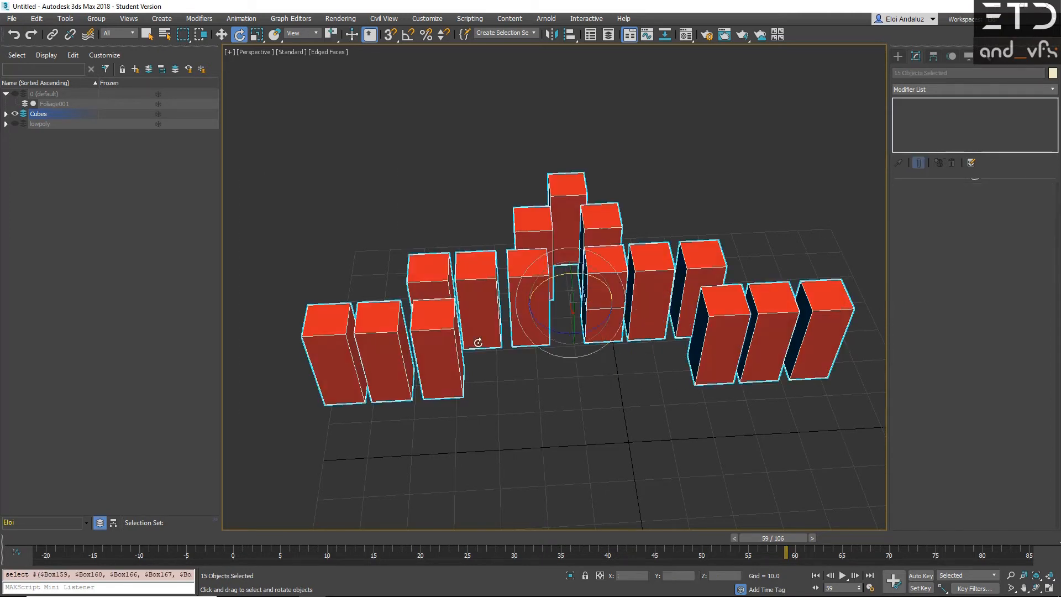
left_click(71, 586)
type("$high")
key("BackSpace")
key("BackSpace")
type("ht")
key("Return")
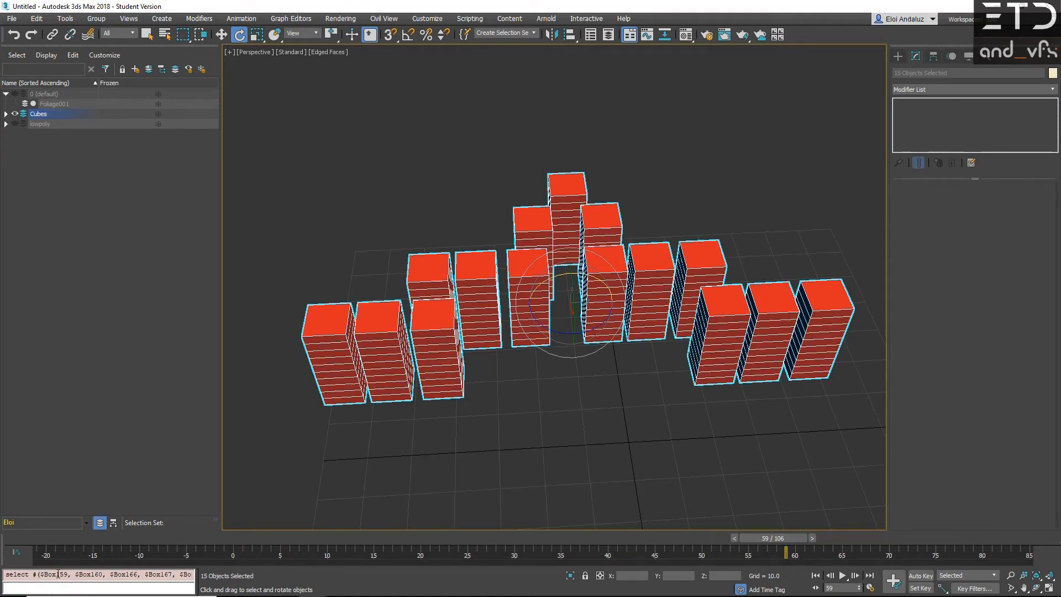
Select all fifteen boxes and add a Bend modifier to them with the MAXScript command "addmodifier $ (bend())"
middle_click_drag(572, 315, 569, 302, "alt")
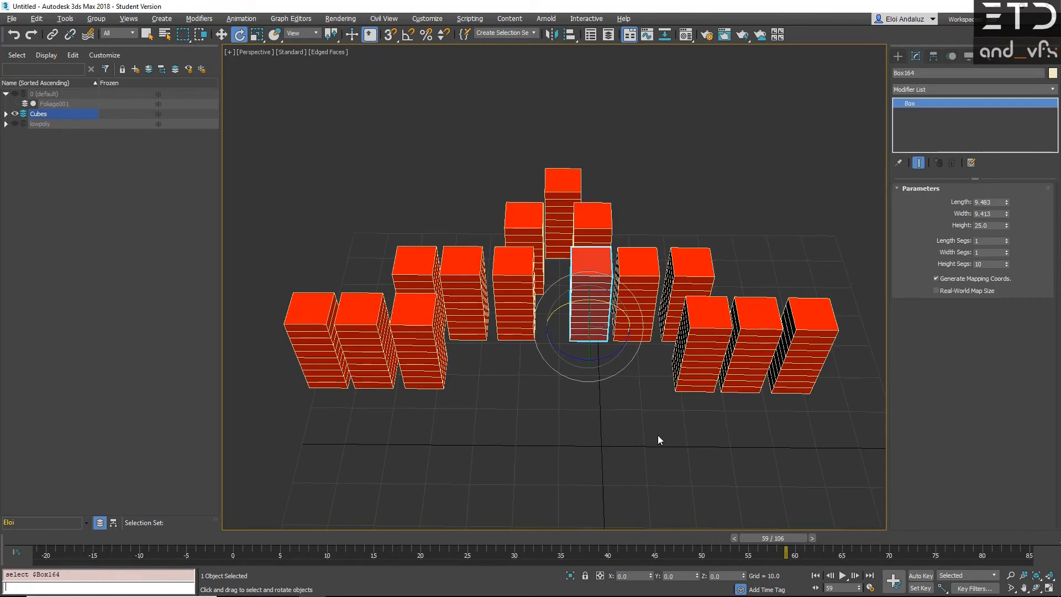
left_click(779, 252)
left_click_drag(846, 148, 238, 424)
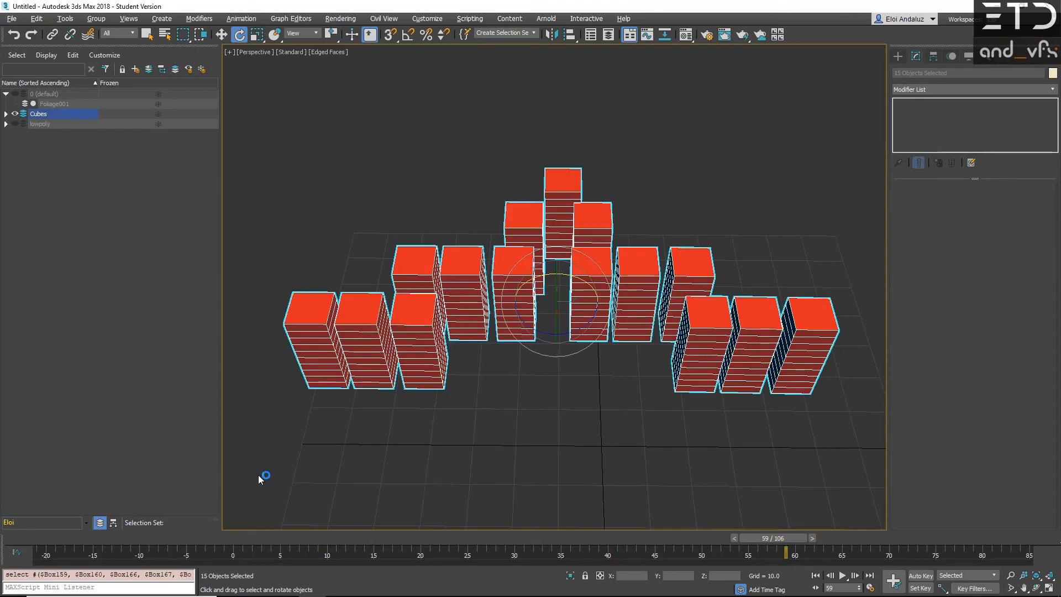
left_click(59, 586)
type("addmodifier")
type("$ (bend(")
key("Return")
Select one of the two boxes just in front of the rearmost box and set the shared Bend angle to 58.5
left_click(469, 185)
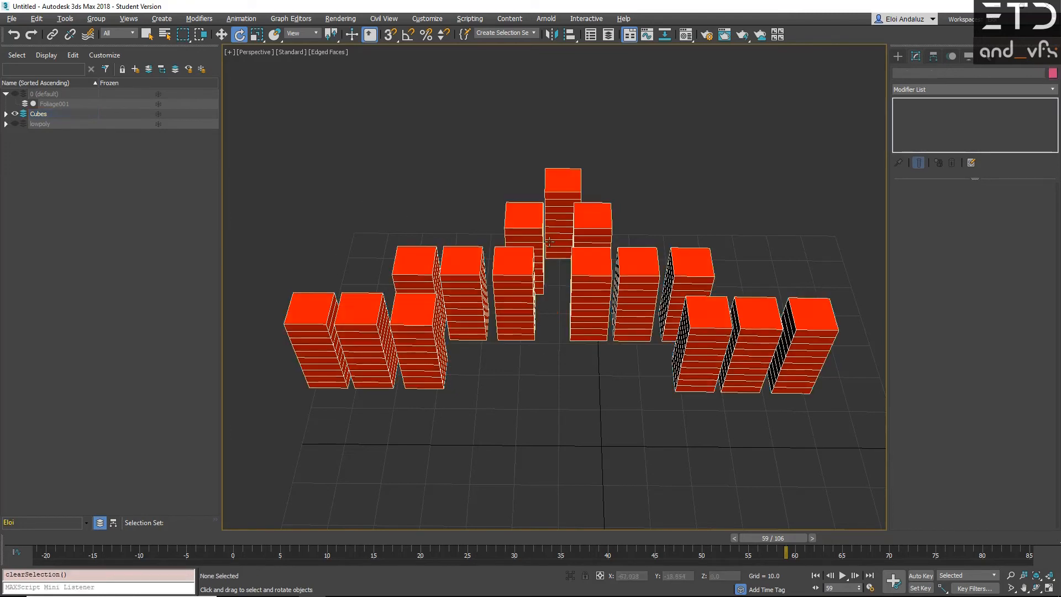
left_click(527, 215)
left_click(611, 212)
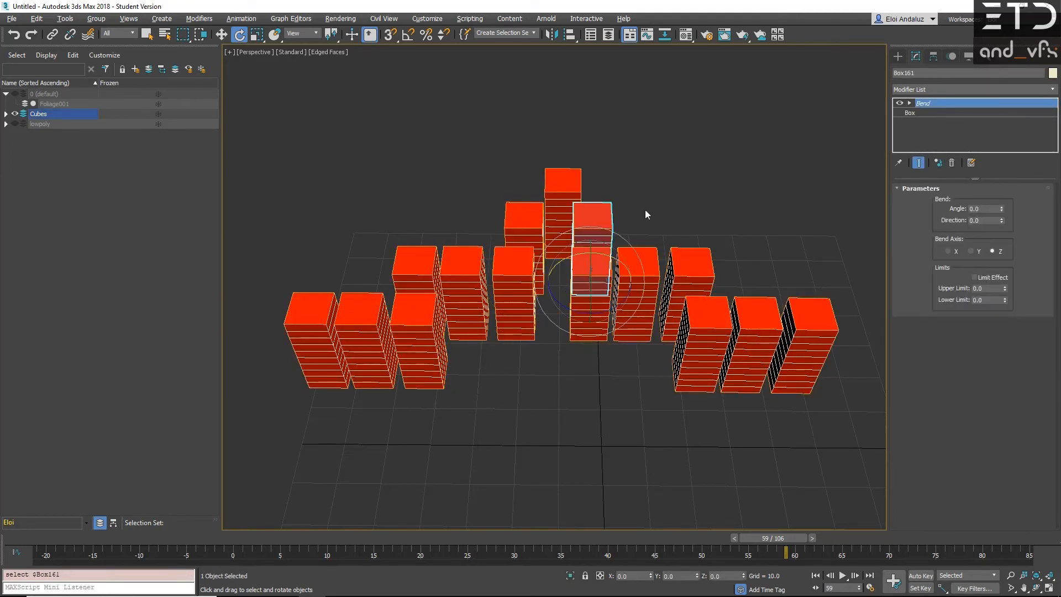
left_click(1002, 210)
left_click_drag(1001, 210, 927, 145)
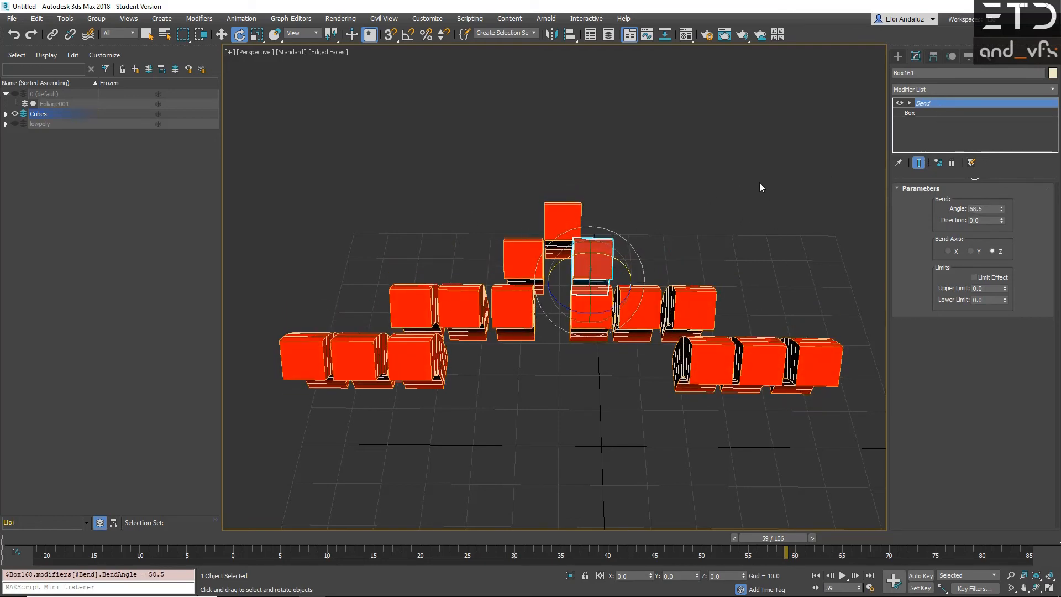
Select the nine rear boxes and make their Bend modifiers unique to each other
left_click_drag(761, 185, 368, 302)
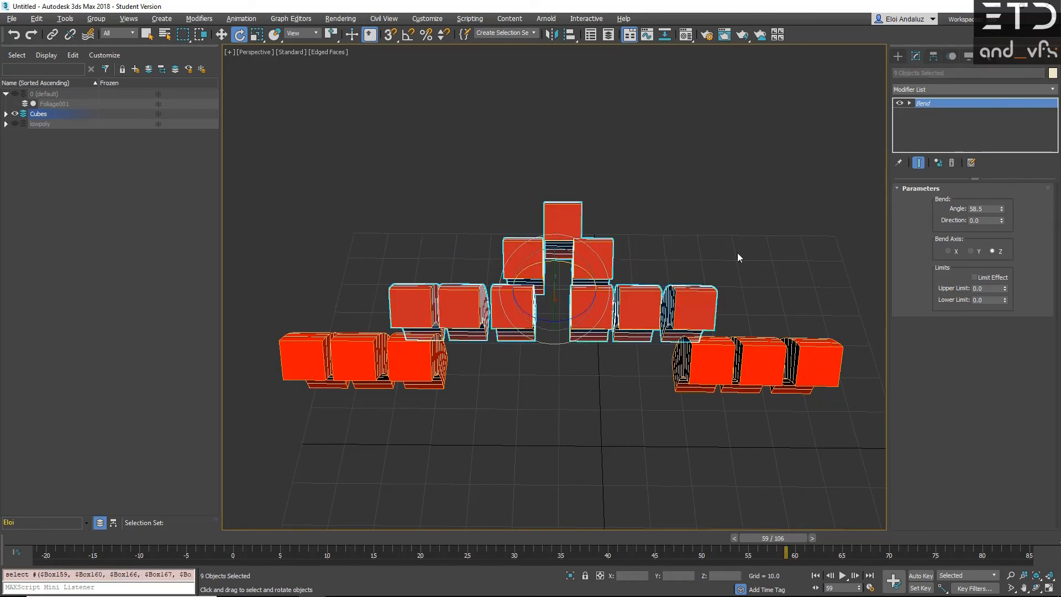
left_click(938, 162)
left_click(573, 347)
Lower the bend angle of the two inner middle-row boxes individually, and set the rearmost box's bend angle to -52.5
left_click(596, 318)
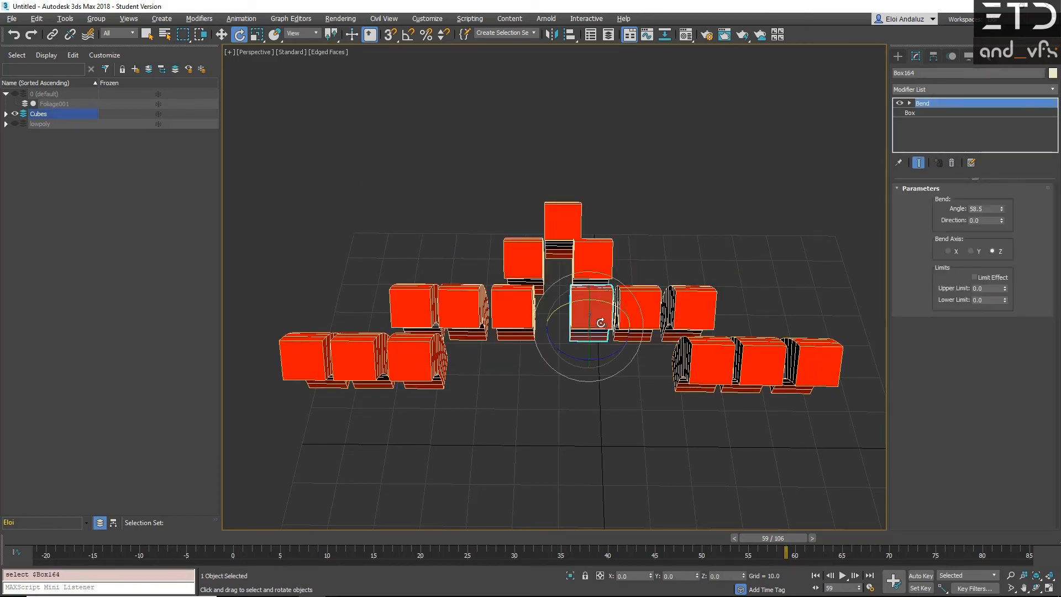
left_click_drag(1002, 210, 970, 272)
left_click(515, 306)
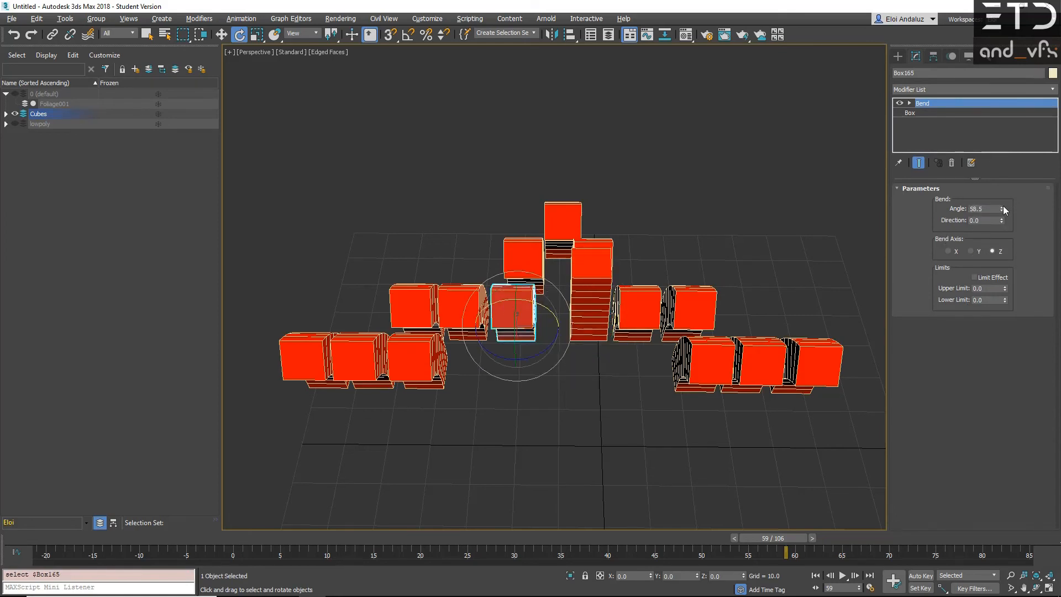
left_click_drag(1003, 209, 973, 310)
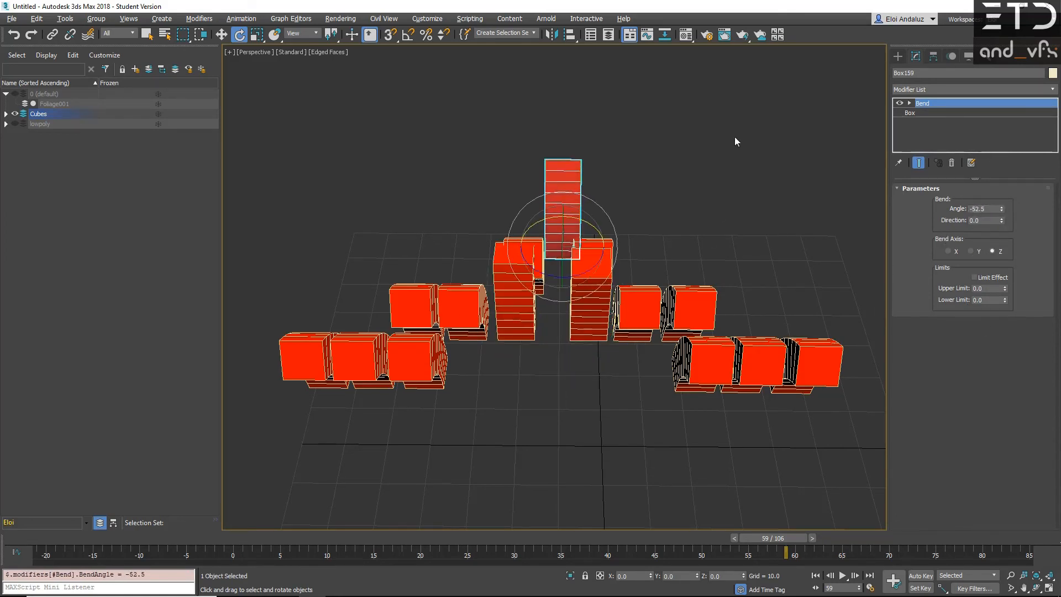
Select the nine rear boxes and enter the MAXScript command "$.bend.angle = -15" for their Bend angle
left_click_drag(301, 304, 302, 304)
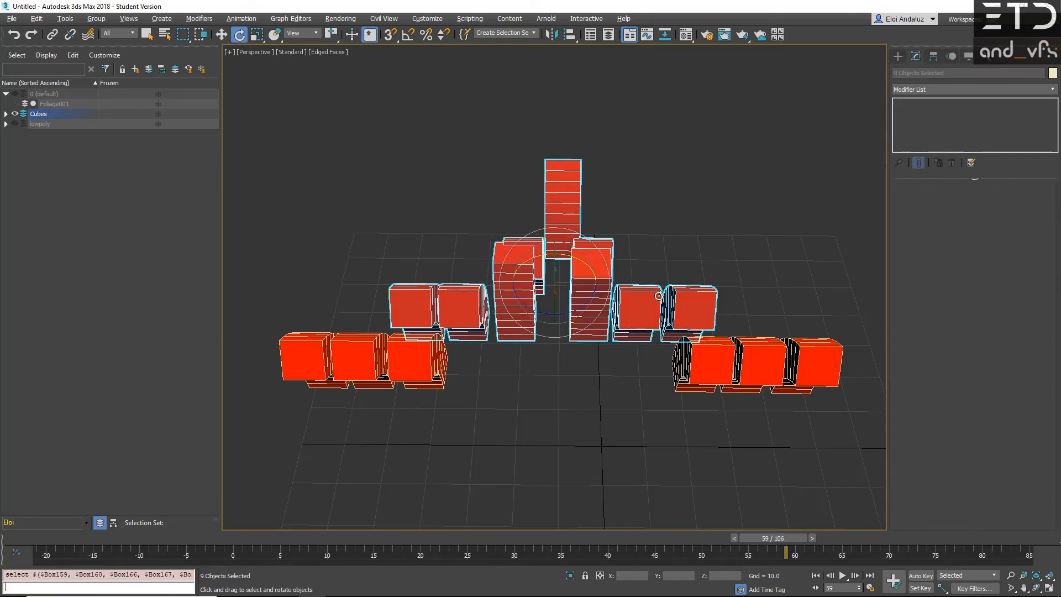
left_click(801, 152)
left_click(547, 184)
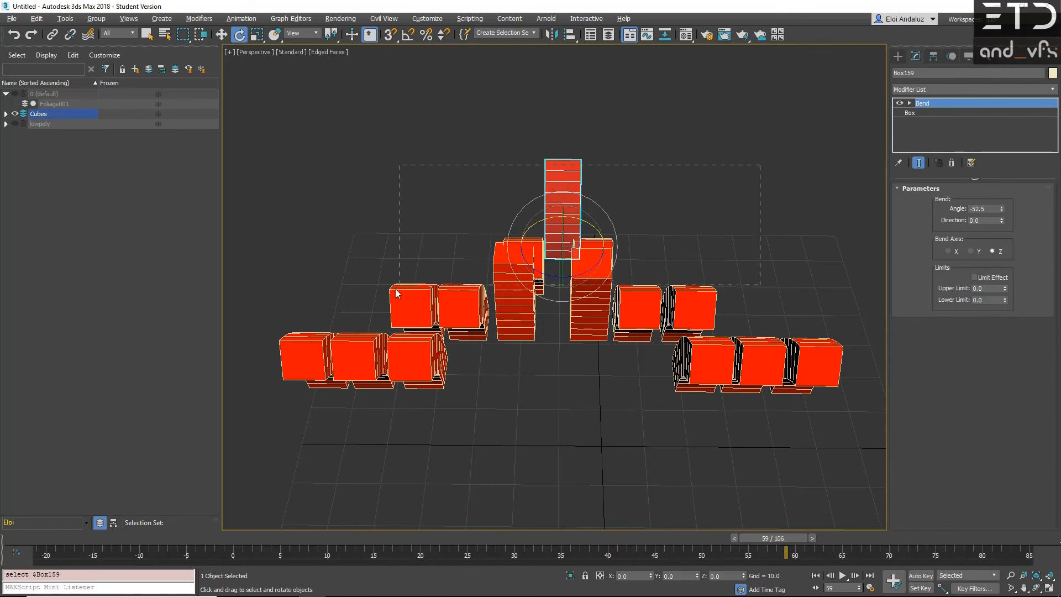
left_click_drag(396, 289, 360, 297)
left_click(57, 587)
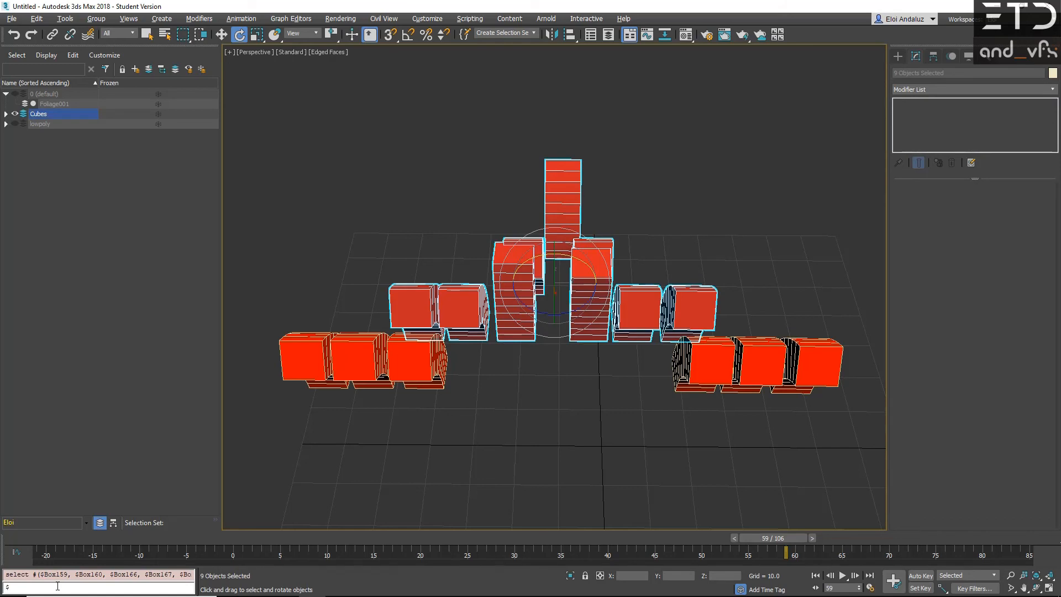
type("$.bend.and")
key("BackSpace")
type("gle = -15")
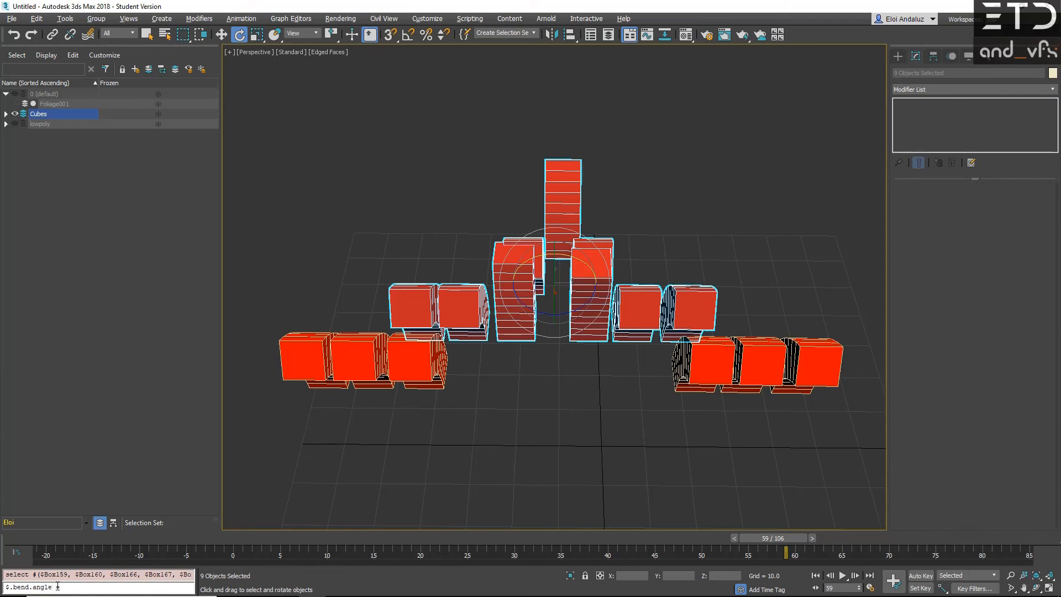